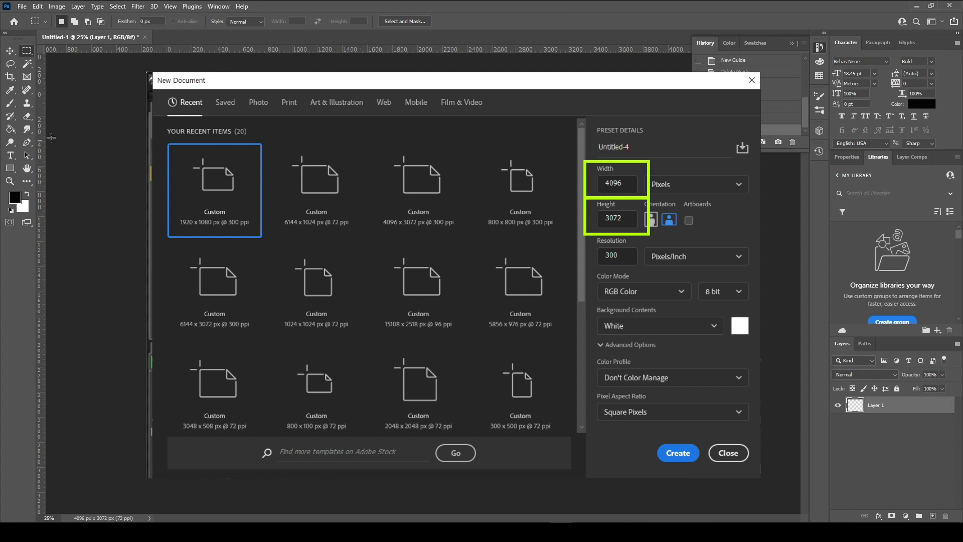
Choose a dark foreground colour in the Color Picker and return to the blank 4096×3072 canvas.
click(10, 129)
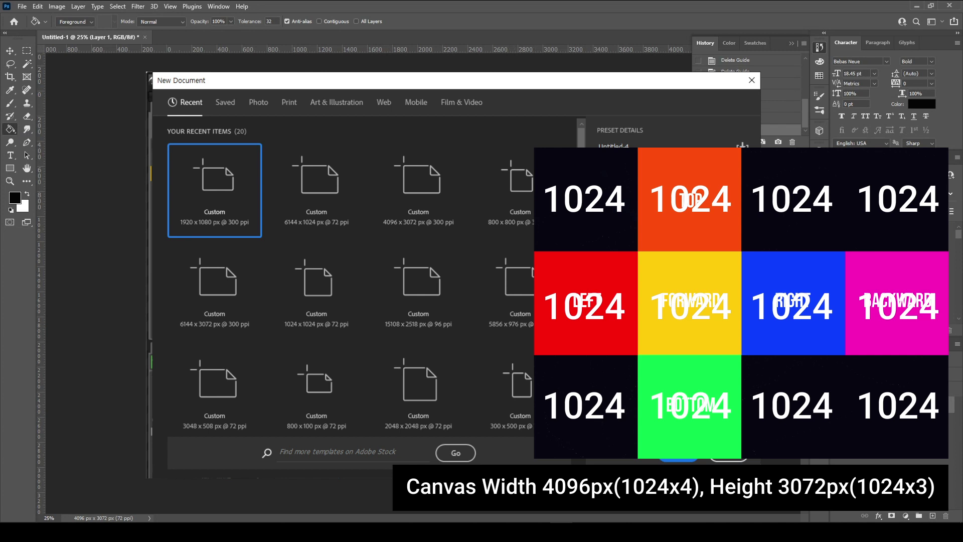
click(15, 197)
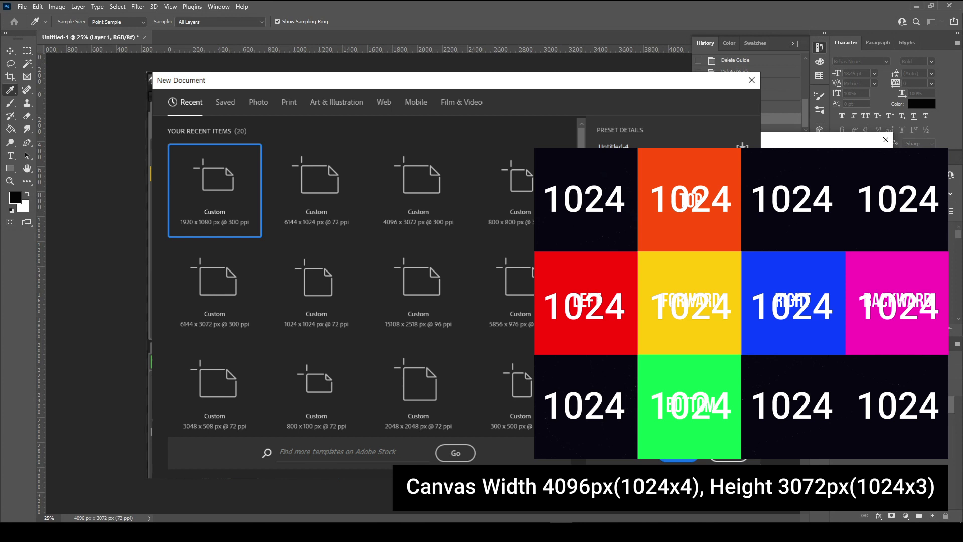
key(Return)
click(265, 247)
key(m)
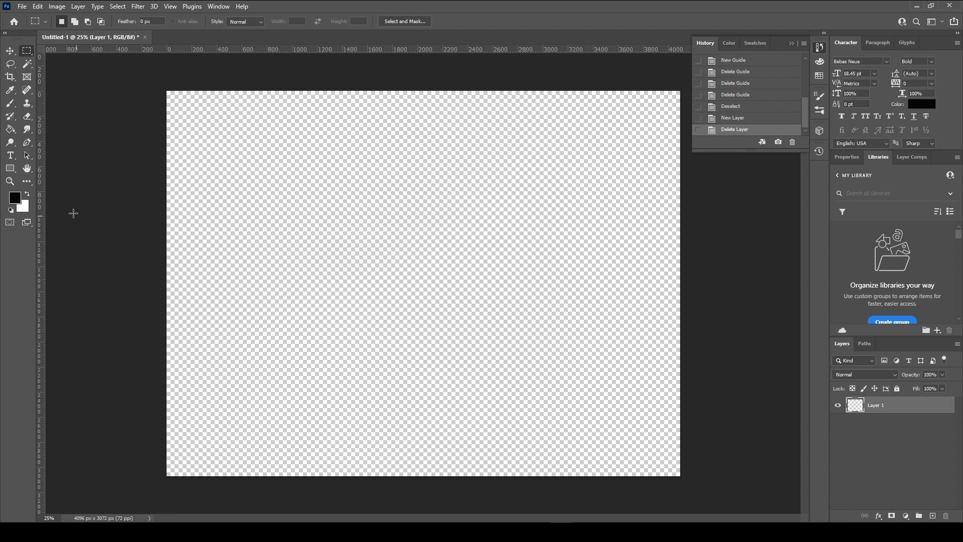
Fill the canvas dark navy and place a 1024×1024 square to mark out the cells.
click(10, 129)
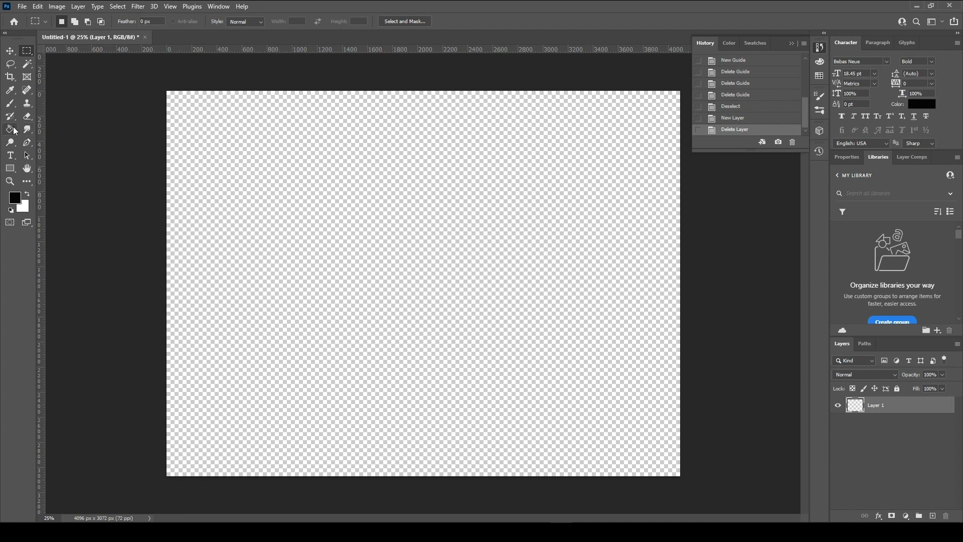
click(461, 231)
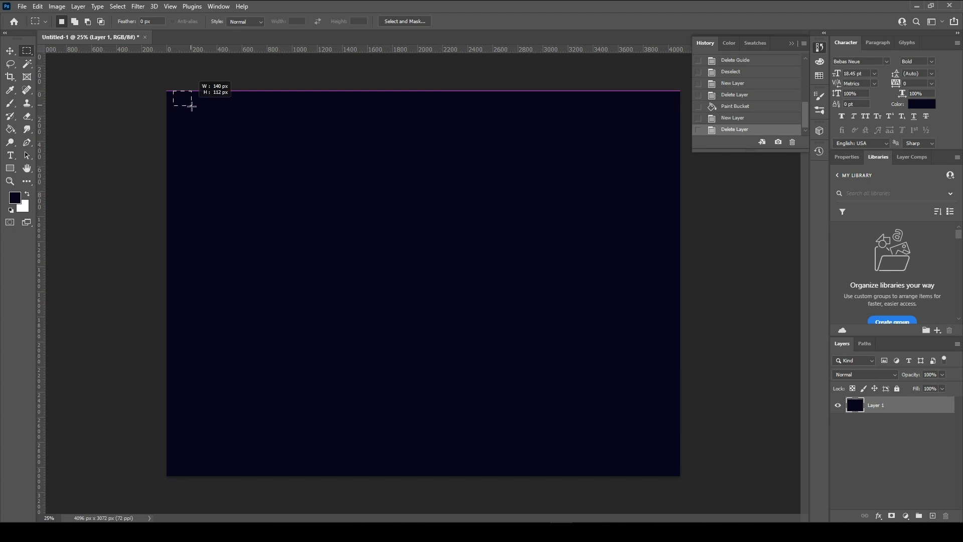
click(246, 198)
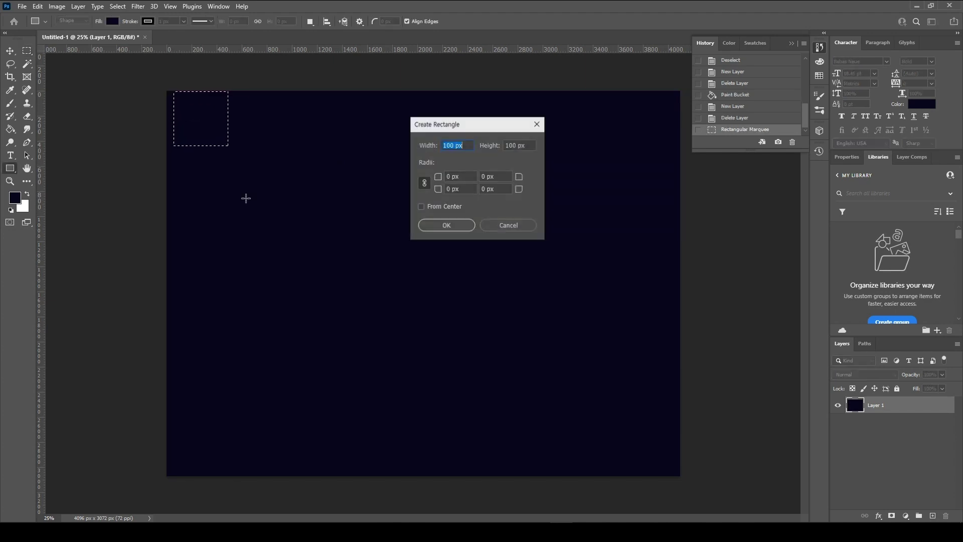
text(1024)
key(Tab)
text(1024)
key(Return)
key(v)
key(m)
key(v)
key(ctrl+t)
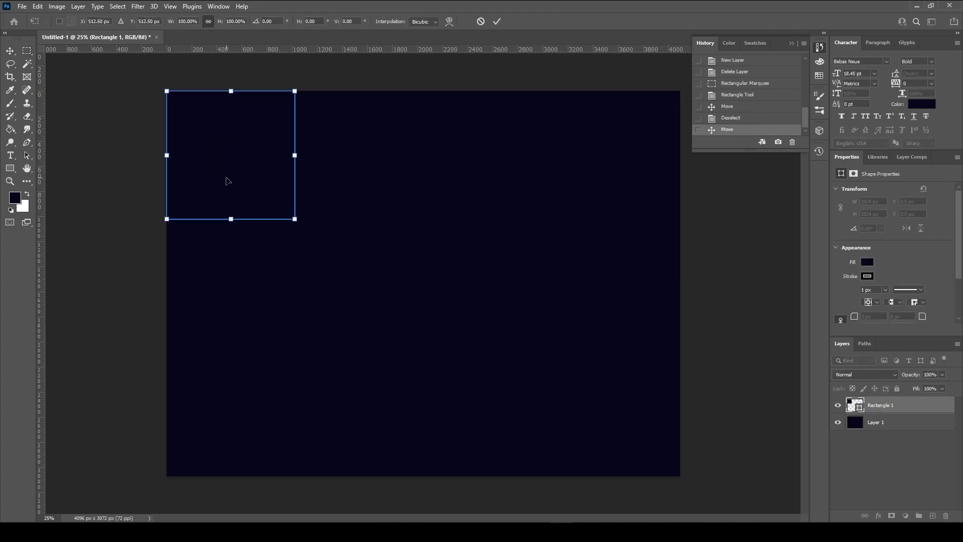
drag(227, 181, 497, 303)
key(Return)
Add a white 200 pt 'LEFT' text label in the left cell.
key(t)
click(233, 288)
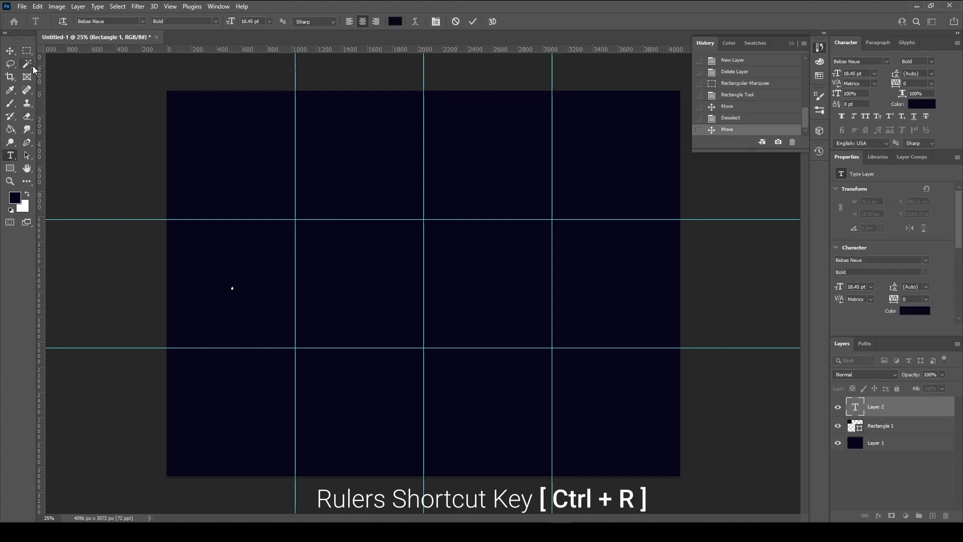
click(396, 21)
drag(722, 198, 602, 149)
click(860, 158)
click(837, 73)
text(200)
key(Return)
text(LEFT)
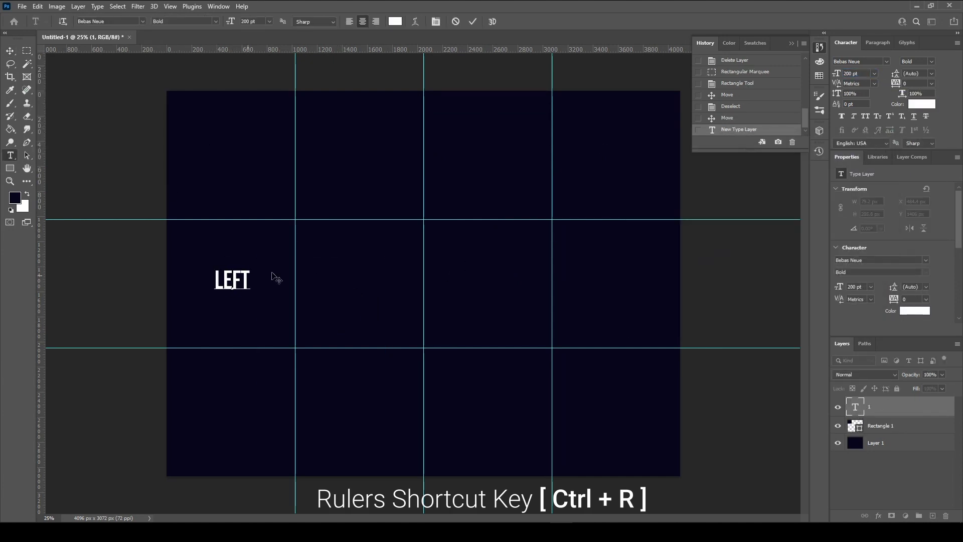
Duplicate the label into FORWARD, RIGHT and BACKWARD labels along the middle row.
click(10, 50)
drag(239, 282, 488, 281)
double_click(364, 282)
text(forward)
click(10, 51)
double_click(494, 281)
text(right)
click(10, 52)
drag(489, 281, 367, 403)
key(ctrl+a)
double_click(620, 281)
text(backward)
click(10, 51)
Add TOP and BOTTOM label copies, then select all the label layers together.
click(10, 50)
double_click(368, 155)
text(top)
click(10, 51)
double_click(364, 407)
text(bot)
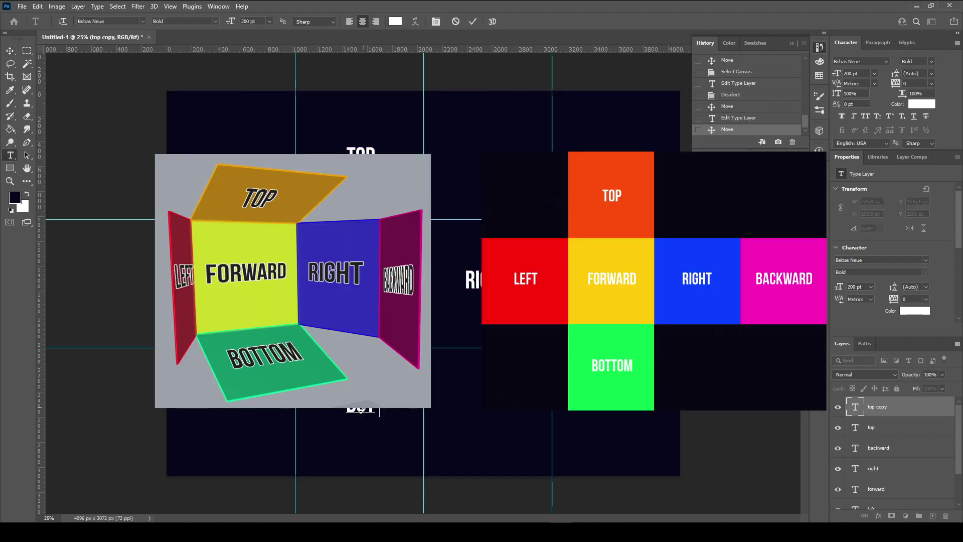
text(TOM)
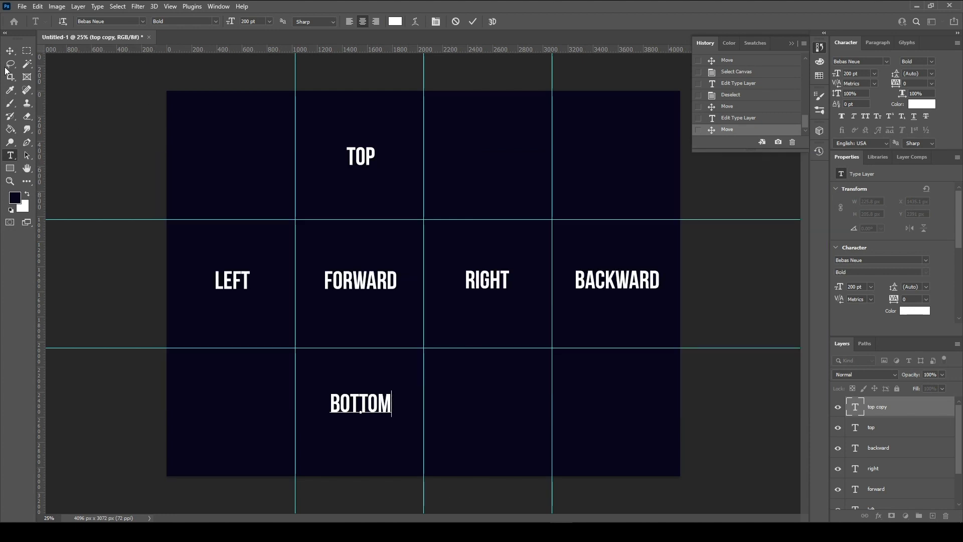
click(11, 52)
scroll(889, 428, down, 2)
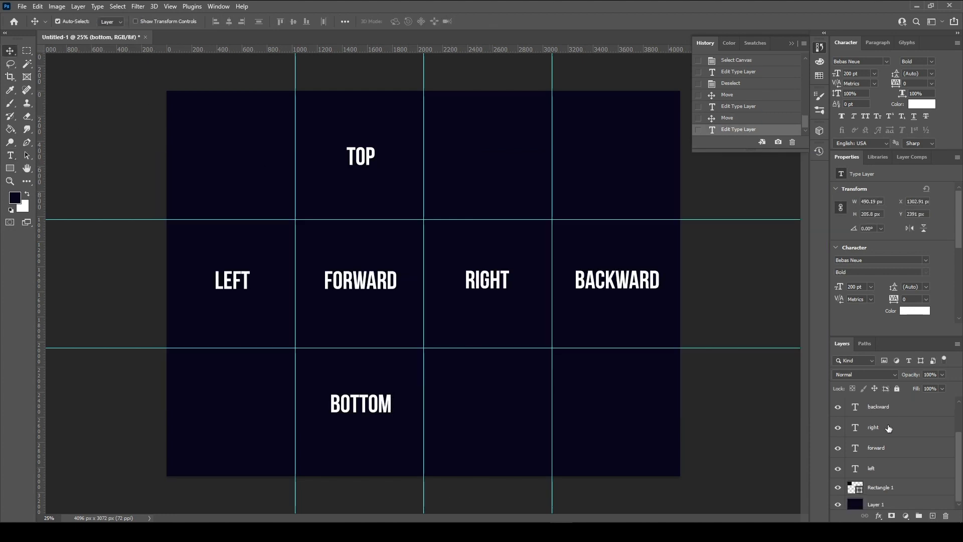
scroll(889, 428, down, 1)
shift+click(887, 465)
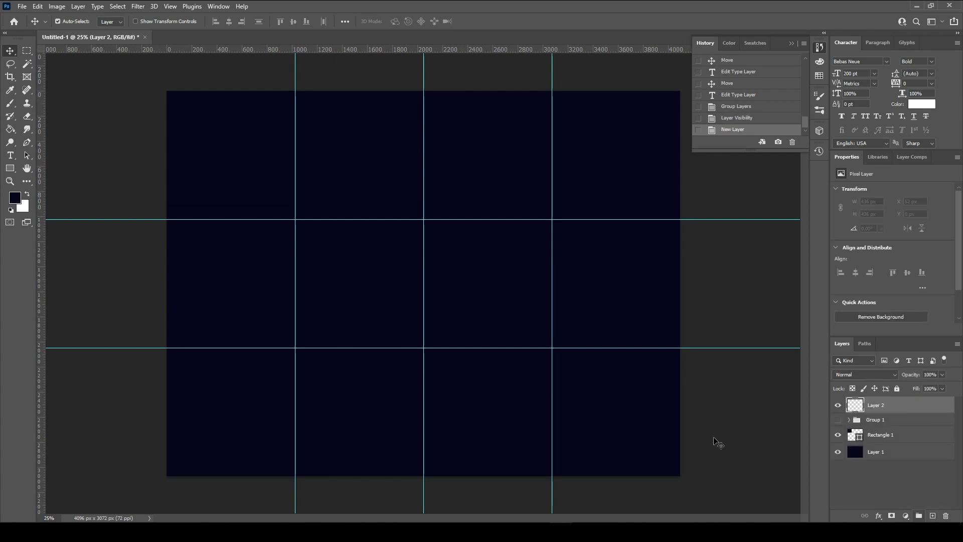
Group the labels, then render Clouds inside a feathered Lasso selection on a new layer.
key(b)
drag(239, 284, 262, 296)
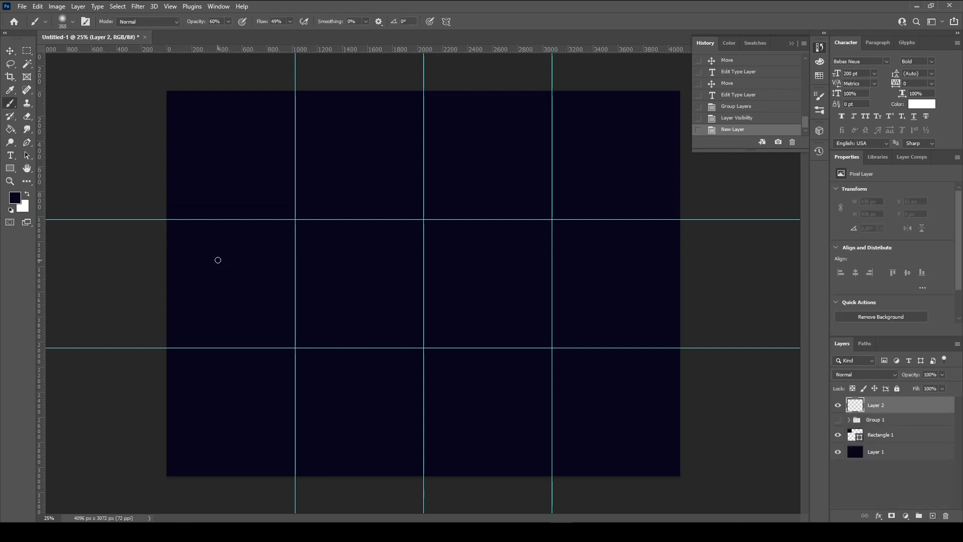
key(l)
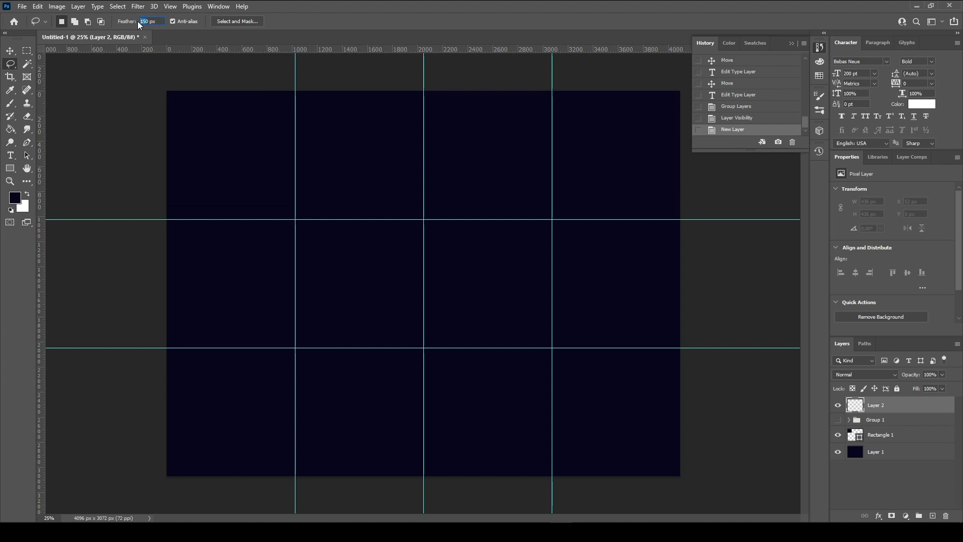
mouse_move(236, 277)
mouse_down()
mouse_move(243, 317)
mouse_move(226, 300)
mouse_up()
click(877, 438)
drag(215, 123, 208, 129)
mouse_move(221, 163)
mouse_down()
mouse_move(230, 269)
mouse_move(365, 291)
mouse_up()
click(932, 516)
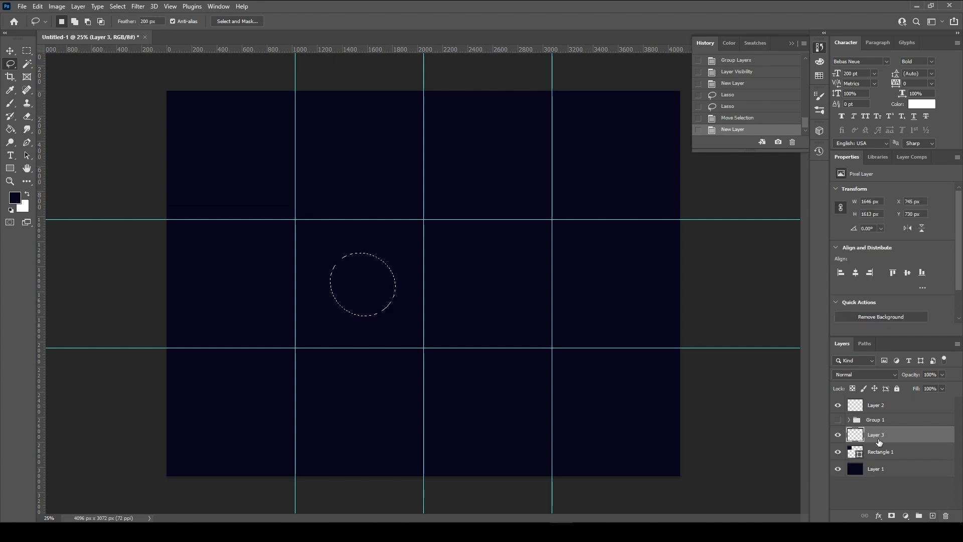
click(138, 6)
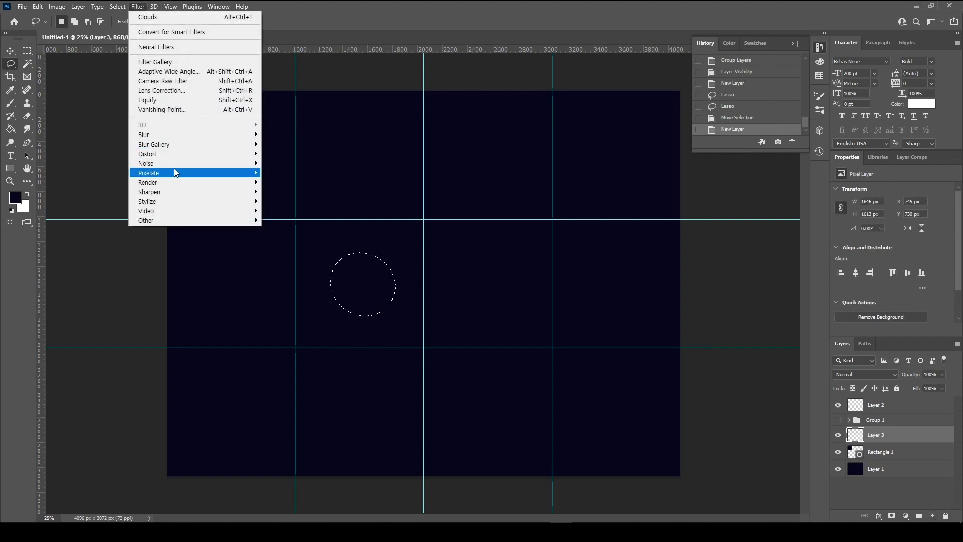
mouse_move(176, 182)
click(276, 213)
Deselect, enlarge the cloud patch, move it left and down, then shrink it.
key(m)
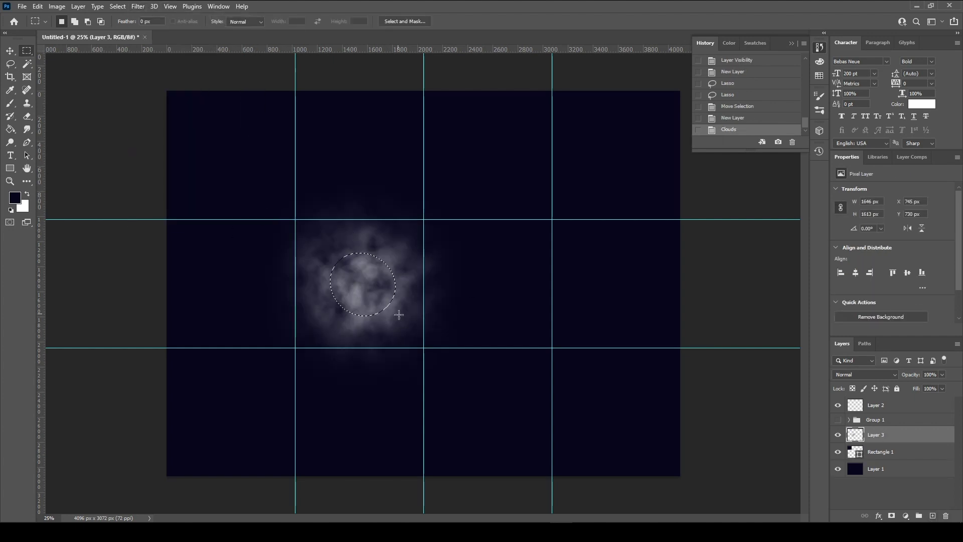
key(ctrl+d)
key(ctrl+t)
drag(469, 187, 630, 23)
drag(467, 183, 329, 273)
key(Return)
key(ctrl+t)
drag(481, 454, 423, 397)
key(Return)
Duplicate the cloud patch into several resized copies spread rightward across the cells.
drag(250, 266, 361, 337)
key(ctrl+t)
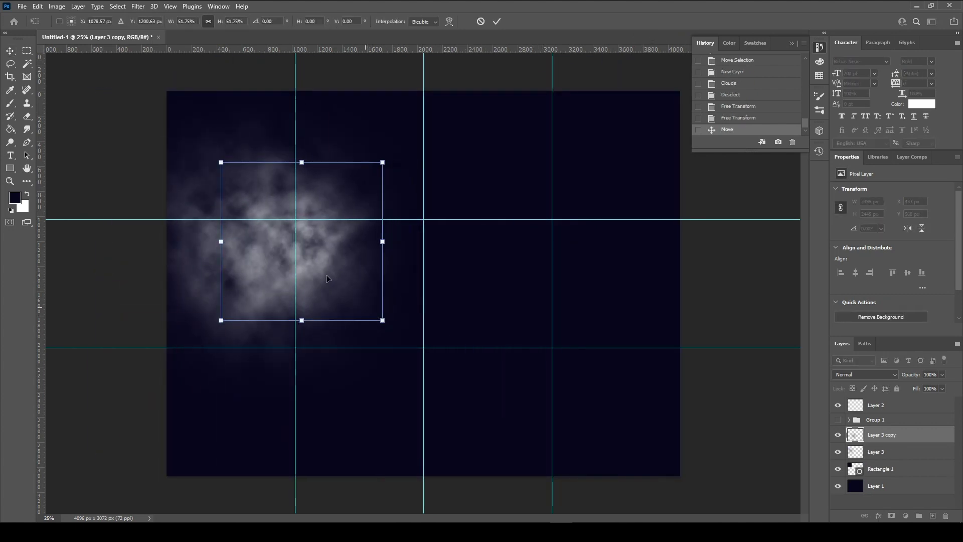
drag(306, 246, 365, 290)
key(Return)
drag(355, 272, 479, 273)
key(ctrl+t)
drag(566, 364, 505, 304)
key(Return)
drag(467, 243, 513, 296)
drag(514, 301, 676, 247)
drag(670, 253, 605, 296)
Reposition more cloud copies, shrink one to about 57%, and duplicate one into the top cell.
drag(605, 296, 598, 305)
drag(658, 287, 630, 307)
drag(523, 308, 499, 294)
key(ctrl+t)
drag(533, 244, 490, 286)
drag(458, 313, 522, 318)
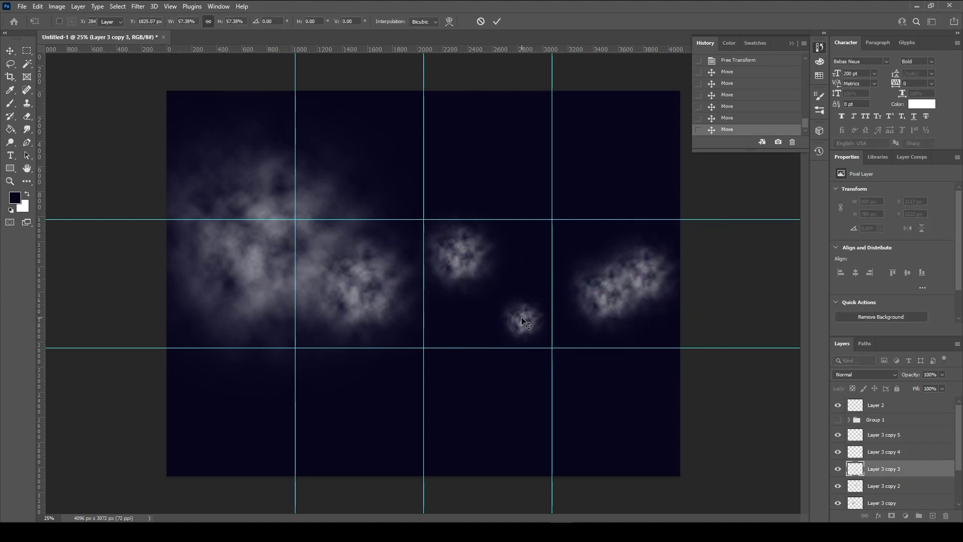
key(Return)
drag(376, 299, 378, 412)
Merge all the cloud layers into one and set its blend mode to Color Dodge.
scroll(897, 459, down, 5)
click(896, 464)
scroll(896, 447, up, 4)
shift+click(891, 418)
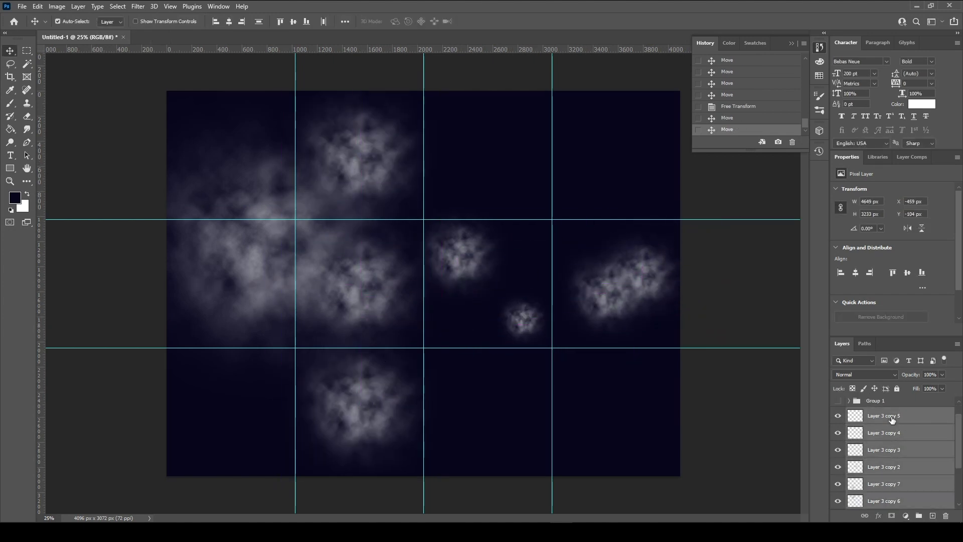
right_click(892, 419)
click(853, 293)
click(860, 375)
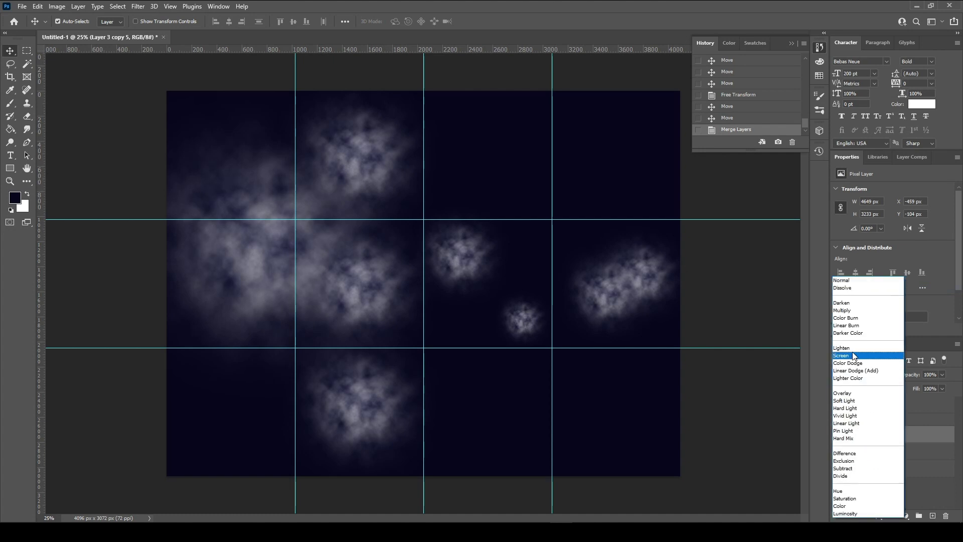
click(855, 360)
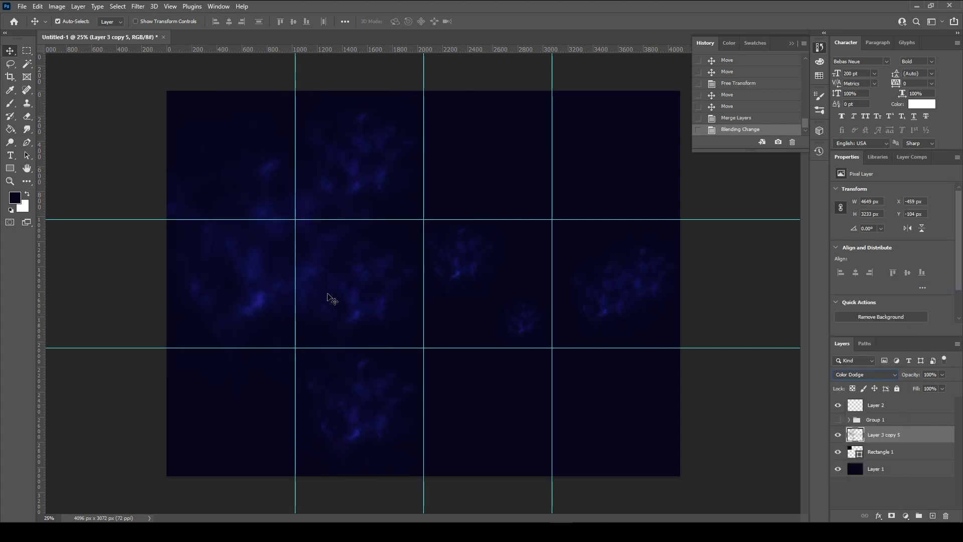
Fade the upper-left clouds with the Eraser at 39% opacity and 40% flow.
click(28, 117)
mouse_move(189, 216)
mouse_down()
mouse_move(291, 200)
mouse_move(248, 172)
mouse_up()
drag(181, 34, 178, 34)
click(250, 21)
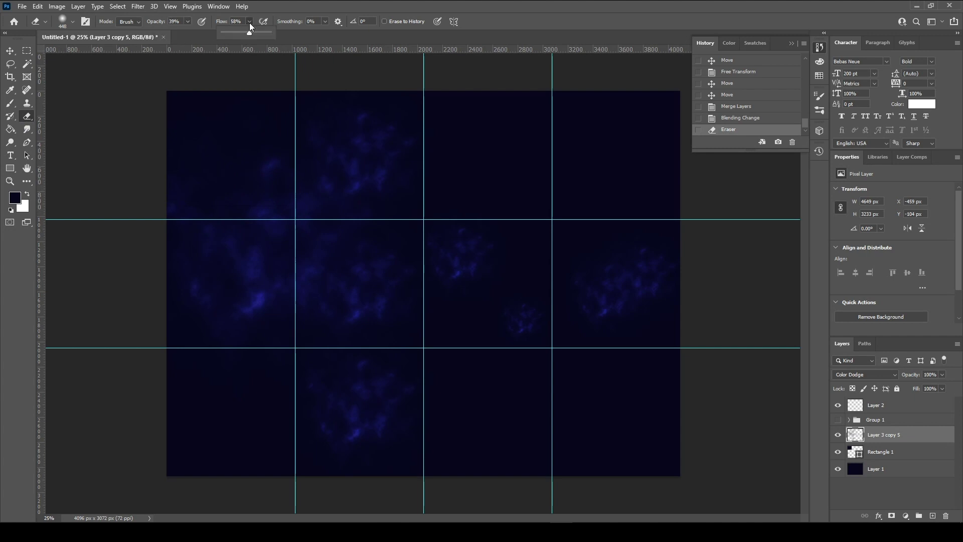
drag(250, 33, 241, 34)
click(259, 153)
click(271, 166)
click(262, 210)
click(270, 194)
Erase more of the left and right clouds with the Eraser at 76% opacity and 79% flow.
click(187, 21)
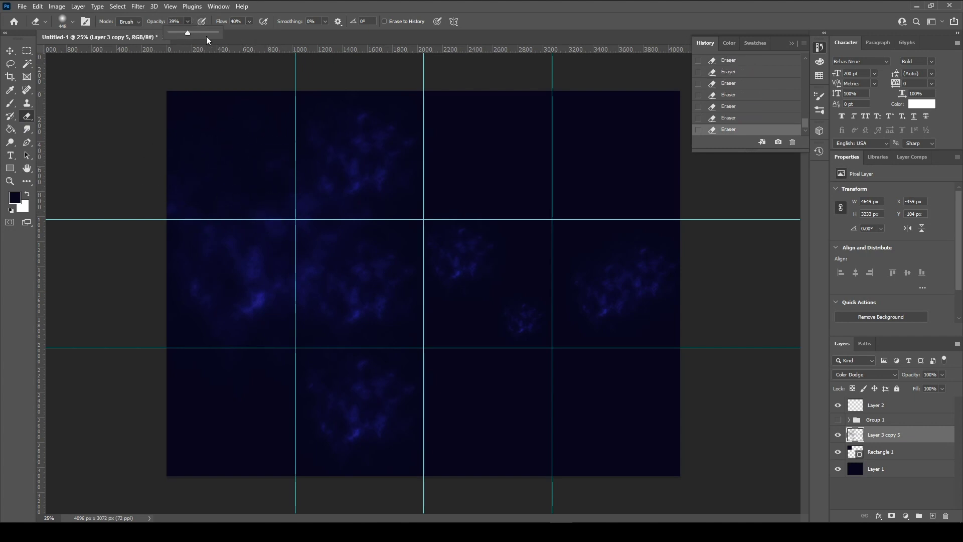
click(206, 35)
click(250, 21)
click(267, 34)
mouse_move(183, 201)
mouse_down()
mouse_move(227, 184)
mouse_move(256, 221)
mouse_move(174, 199)
mouse_move(449, 218)
mouse_move(425, 219)
mouse_move(421, 359)
mouse_up()
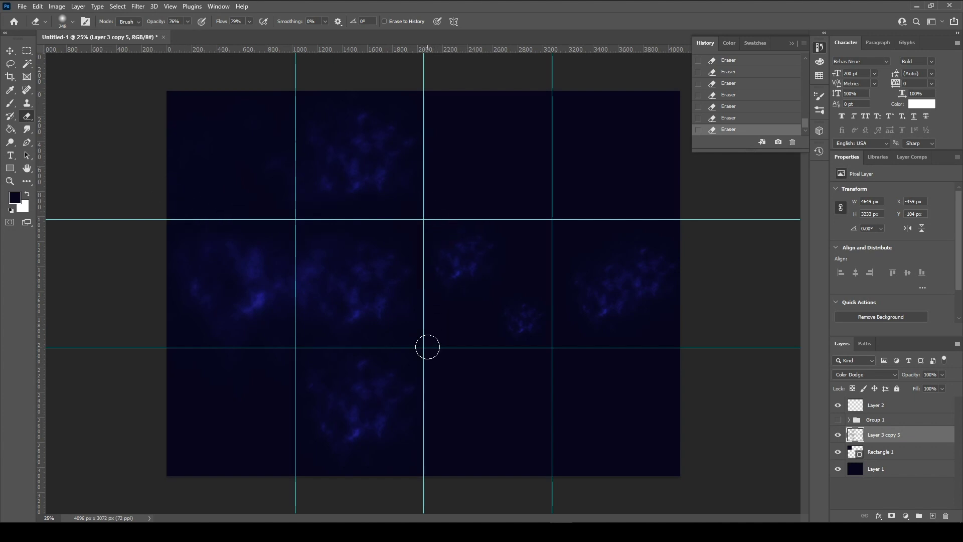
mouse_move(497, 342)
mouse_down()
mouse_move(539, 338)
mouse_move(472, 261)
mouse_move(619, 345)
mouse_move(673, 324)
mouse_move(680, 263)
mouse_up()
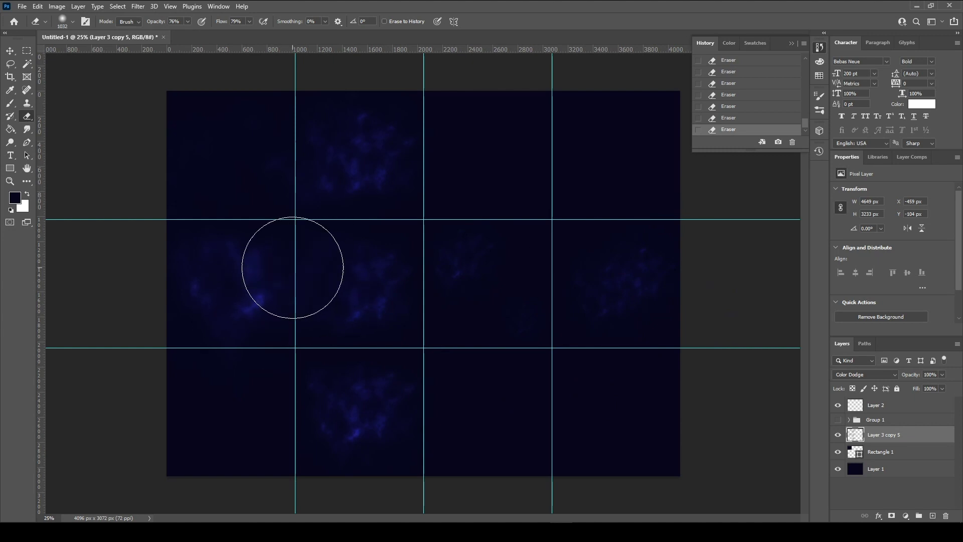
alt+right_click(291, 251)
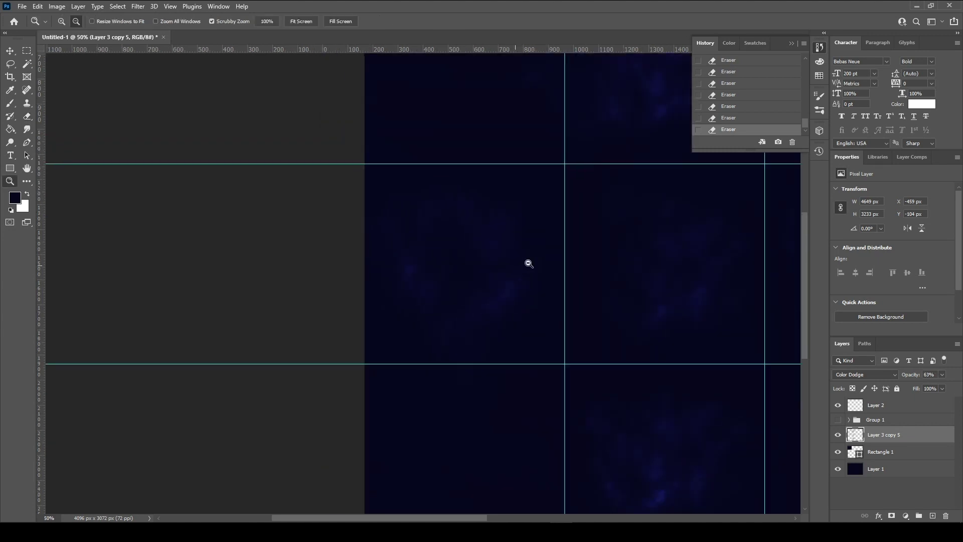
Apply Levels to the merged cloud layer with input values 95, 0.62 and 251.
alt+click(527, 262)
drag(613, 257, 396, 275)
key(v)
click(58, 7)
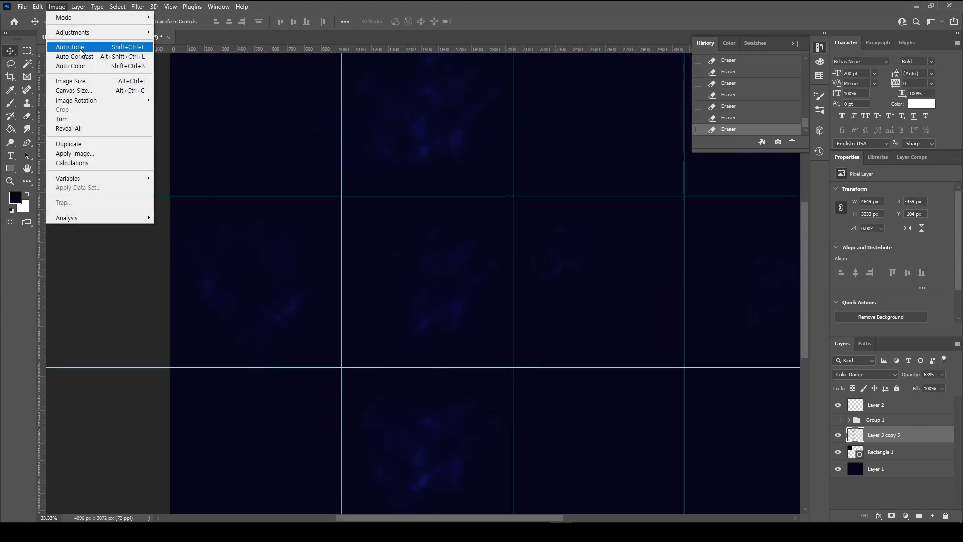
mouse_move(100, 42)
click(198, 39)
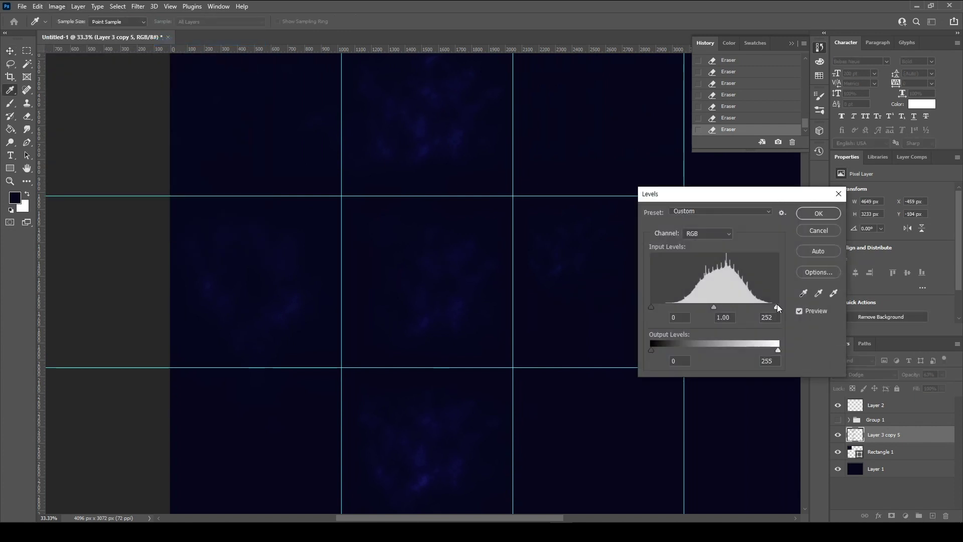
drag(777, 307, 734, 305)
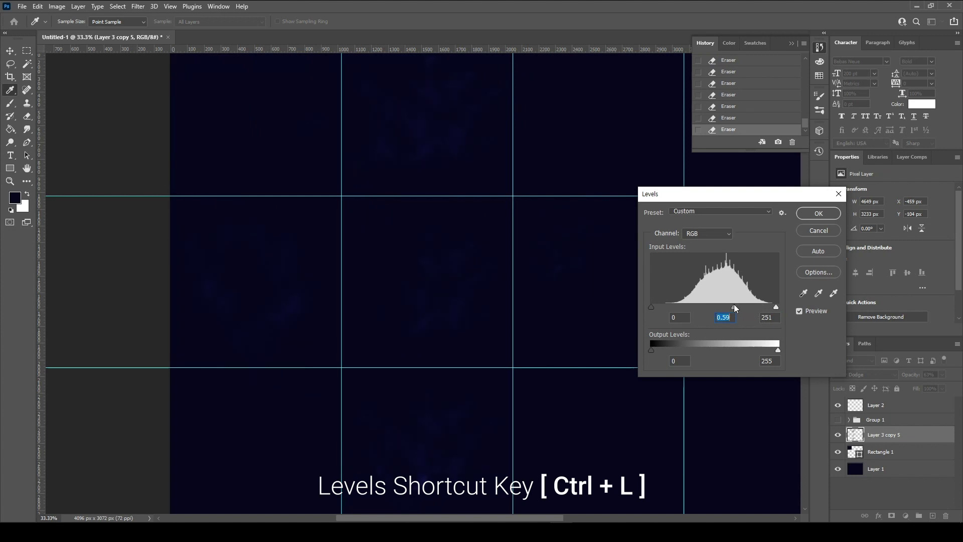
drag(652, 307, 653, 307)
key(Return)
Pick the Brush tool and shrink it to 2 px.
key(v)
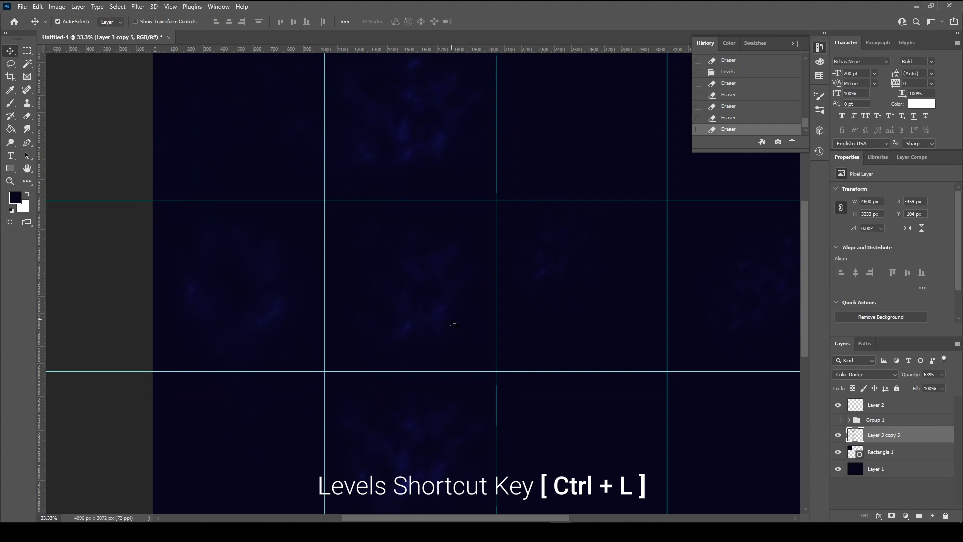
click(10, 103)
right_click(354, 249)
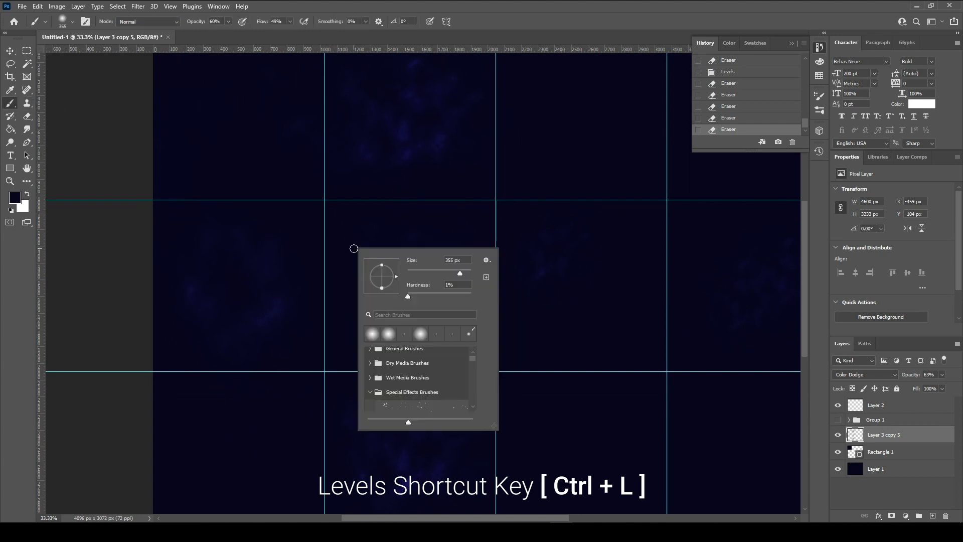
drag(431, 270, 407, 279)
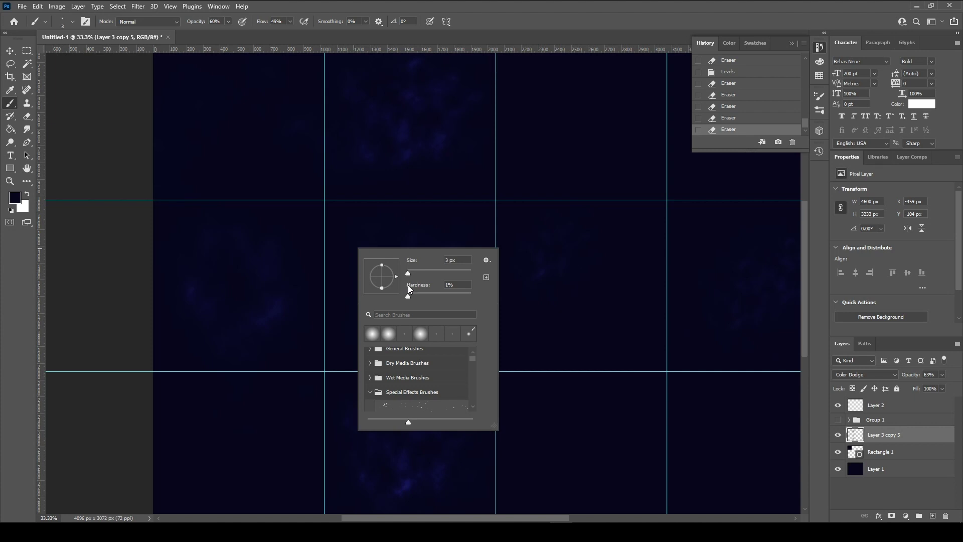
drag(420, 275, 408, 276)
click(519, 296)
Turn on size jitter (Shape Dynamics) and Scattering in the brush settings.
click(819, 95)
click(664, 126)
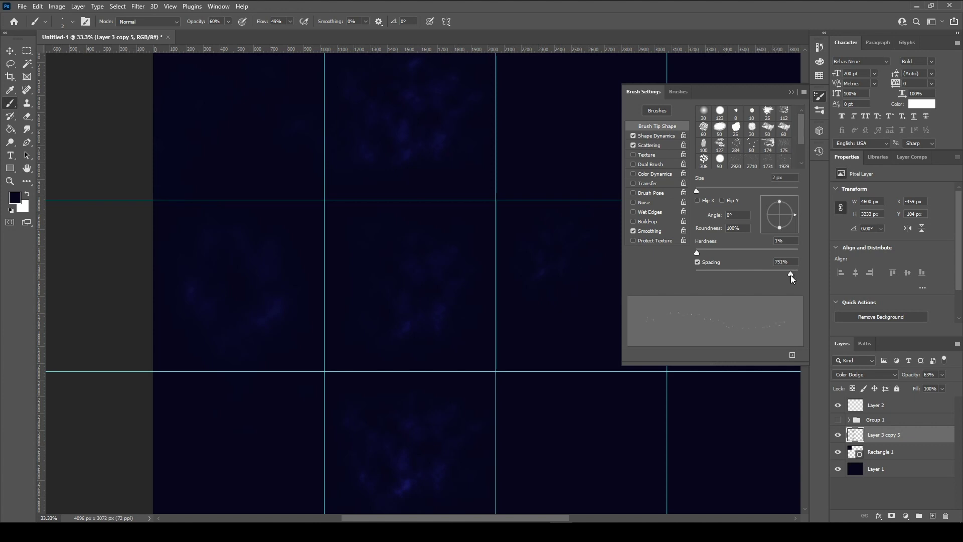
click(654, 137)
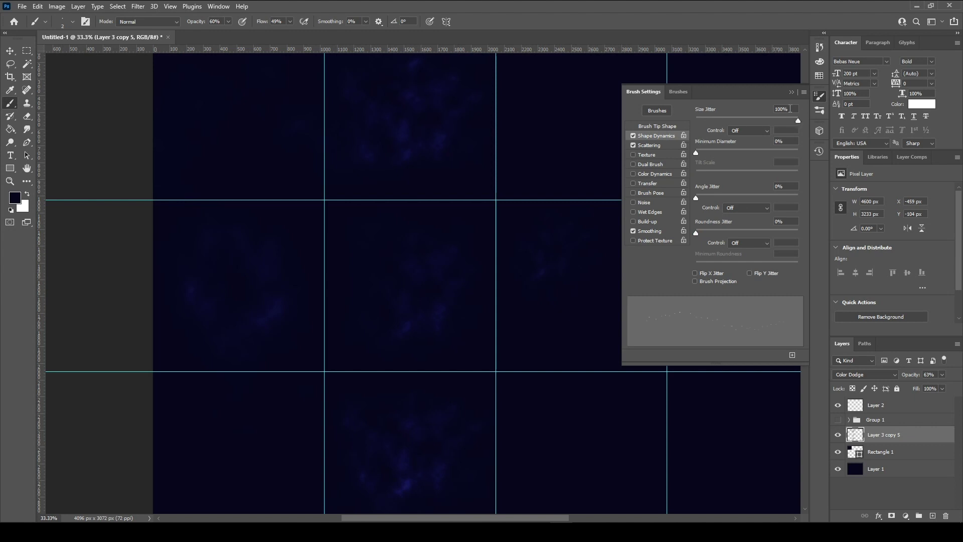
click(663, 148)
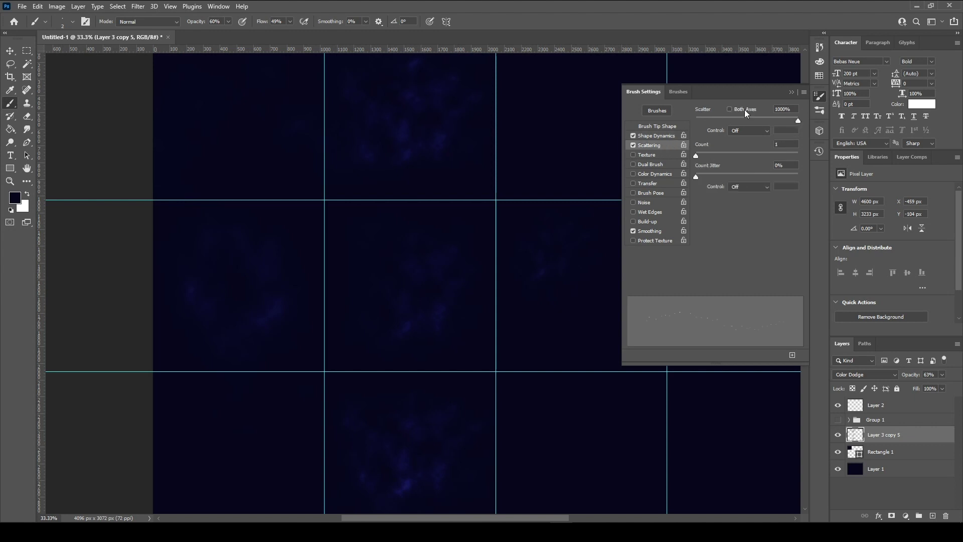
click(791, 92)
Make white the painting colour, add a new layer and paint the first star dots.
scroll(286, 236, up, 5)
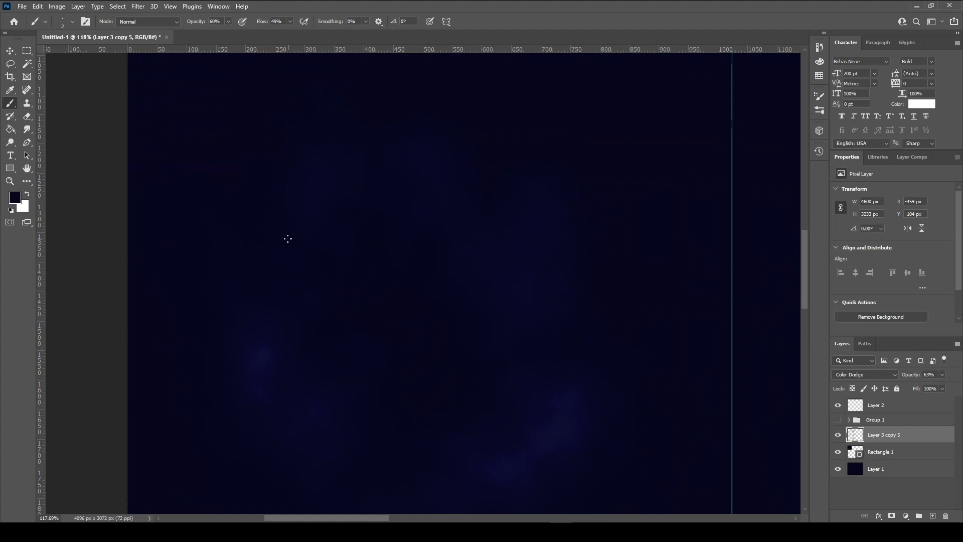
key(x)
click(933, 518)
scroll(503, 377, down, 6)
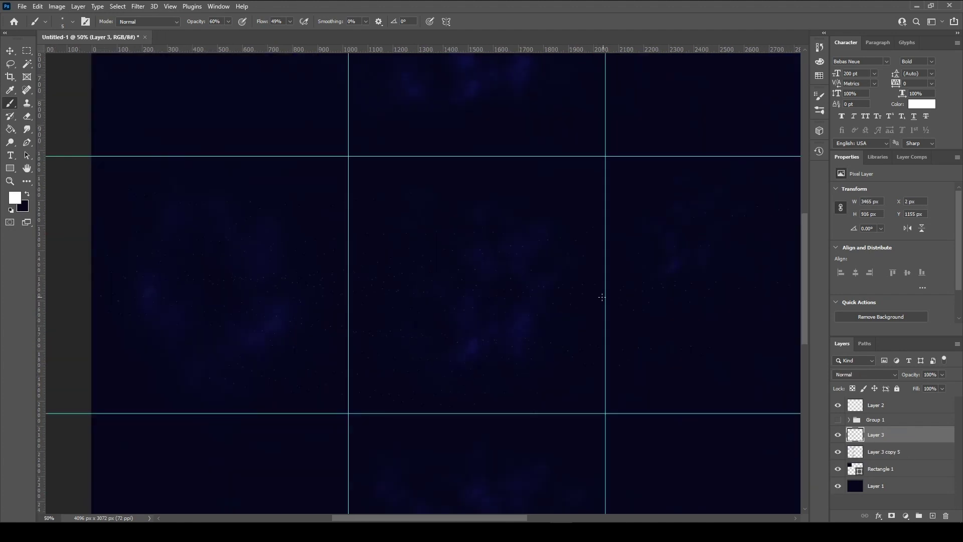
scroll(335, 313, up, 5)
key(e)
drag(558, 226, 386, 264)
key(bracketright)
drag(225, 241, 699, 281)
Paint more white star dots and a dotted trail of stars across the sky.
key(b)
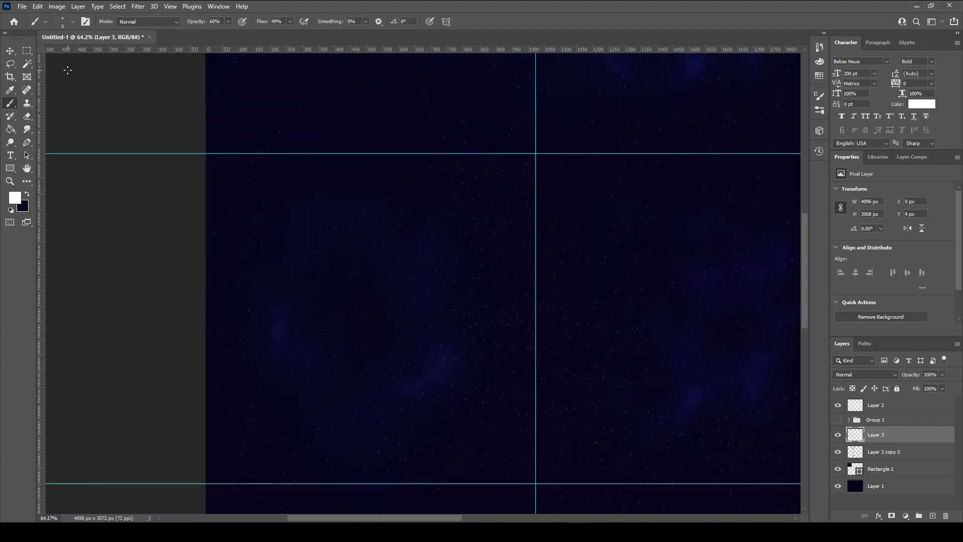
click(290, 22)
drag(291, 34, 317, 35)
drag(523, 367, 234, 336)
Raise the brush spacing and paint more scattered dotted star strokes across the faces.
click(819, 96)
click(658, 126)
drag(703, 274, 797, 273)
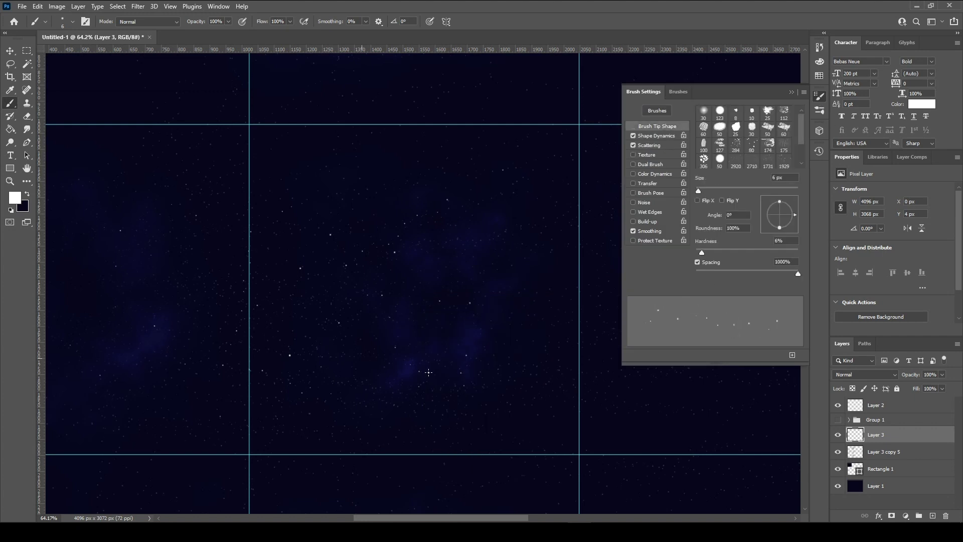
click(820, 95)
scroll(428, 301, down, 5)
drag(515, 293, 678, 343)
mouse_move(588, 251)
mouse_down()
mouse_move(381, 226)
mouse_move(503, 385)
mouse_up()
Zoom out to view the whole starry cube map.
key(e)
key(z)
mouse_move(279, 247)
mouse_down()
mouse_move(314, 280)
mouse_move(240, 271)
mouse_up()
Create a new 6144×1024 px document, entering the width as 1024*6.
click(25, 9)
click(46, 18)
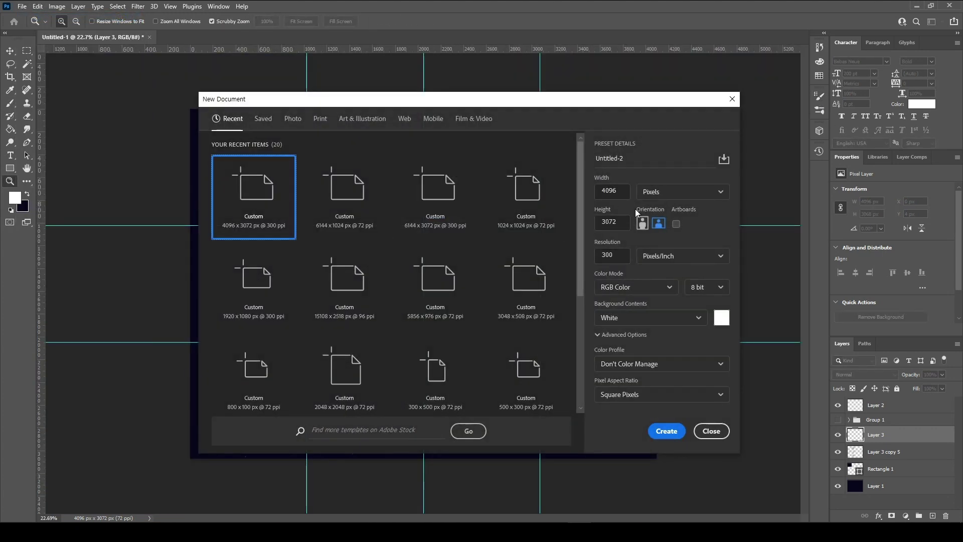
click(623, 193)
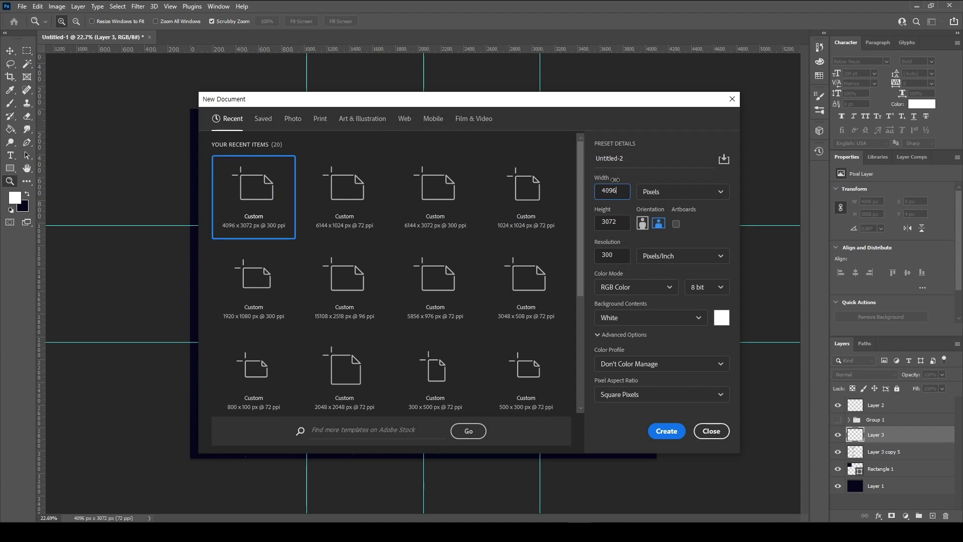
double_click(618, 191)
text(1024)
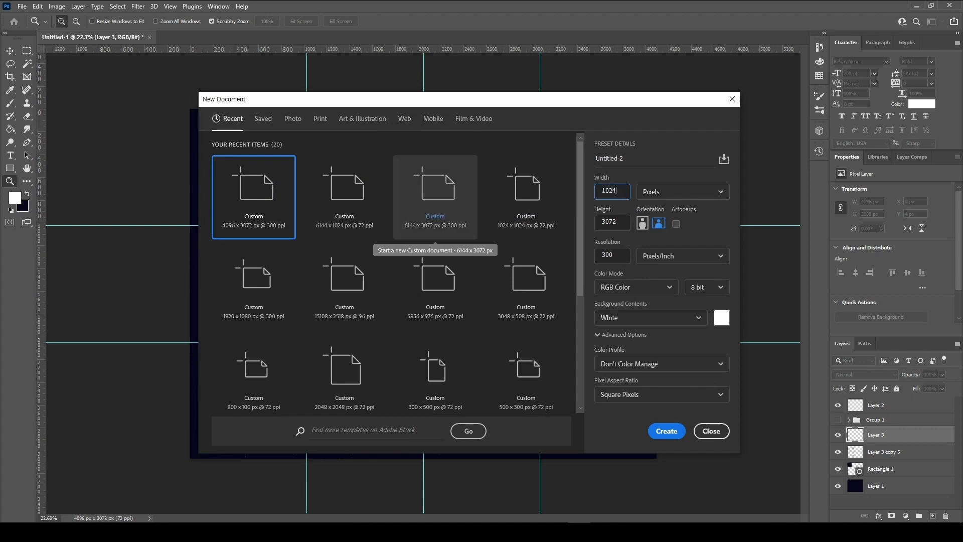
text(*6)
key(Tab)
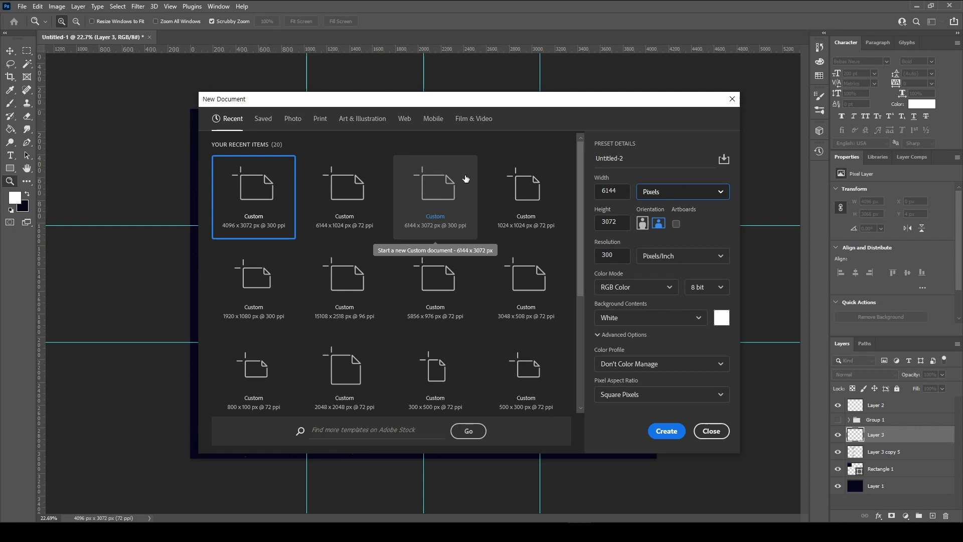
text(1024)
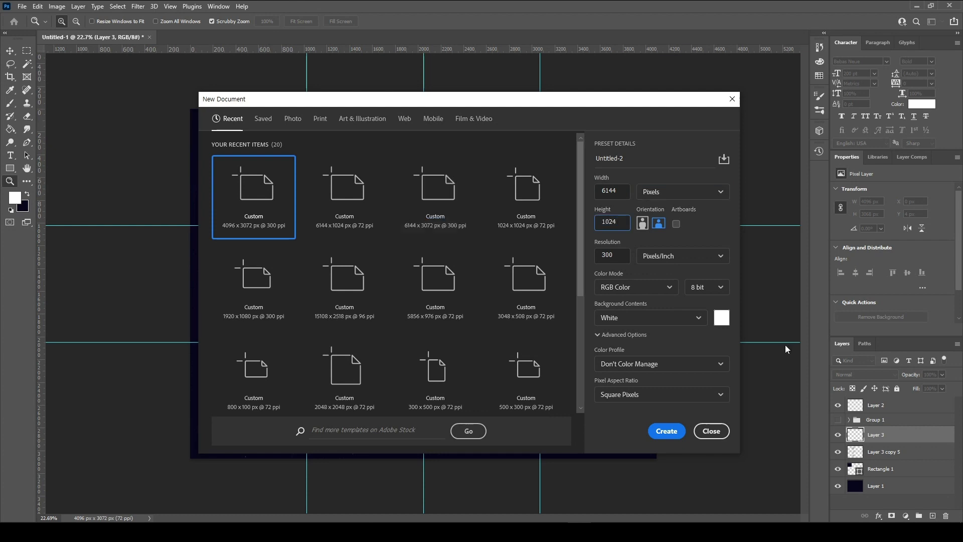
click(676, 434)
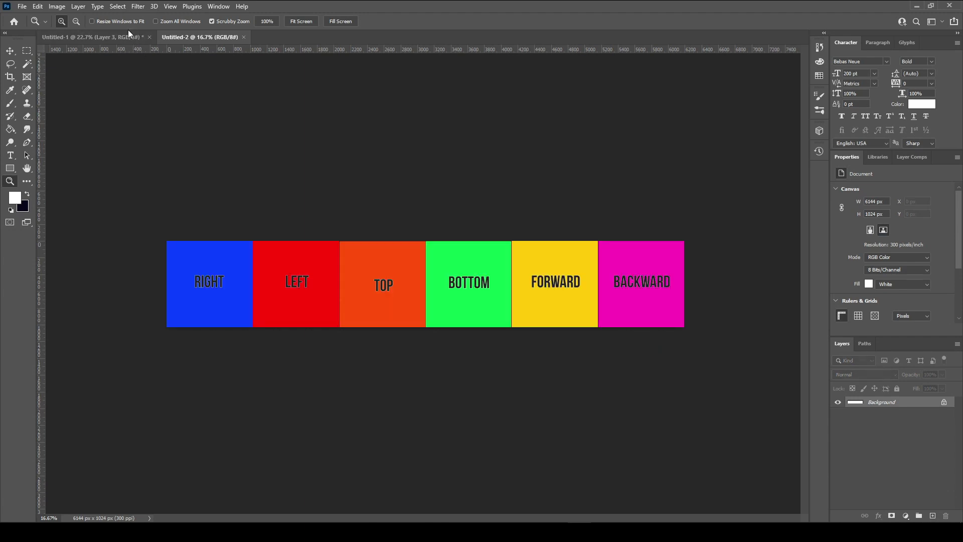
Marquee-select the TOP face in Untitled-1 and slide the pasted face into its strip slot.
click(128, 38)
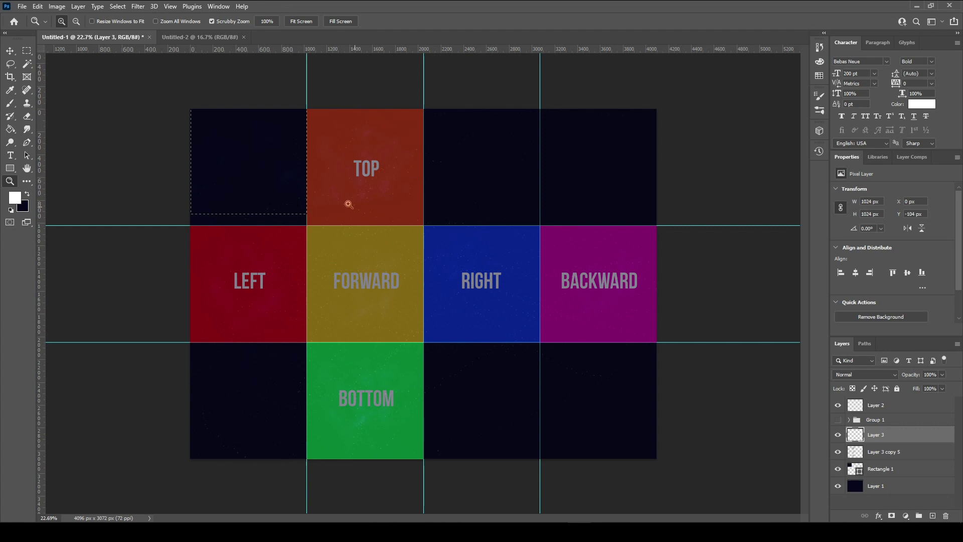
key(m)
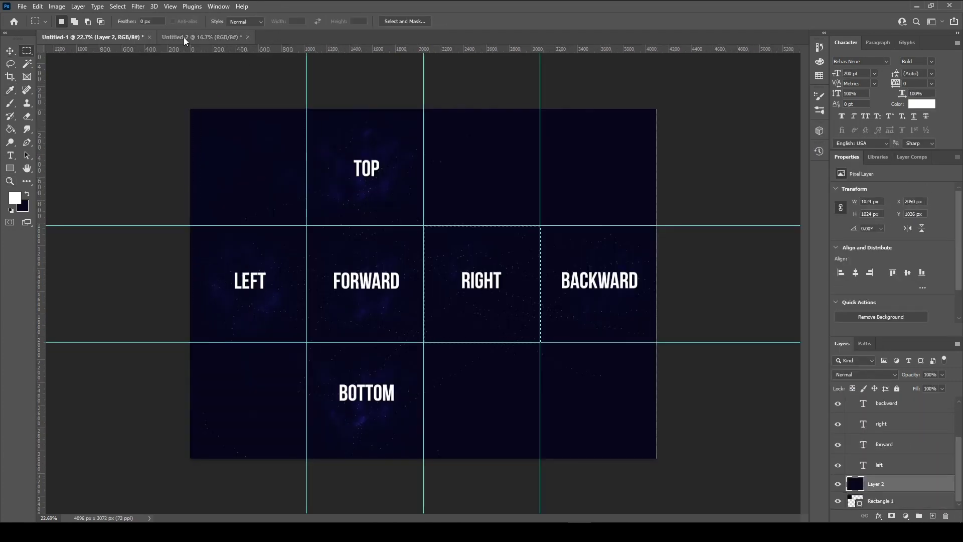
key(m)
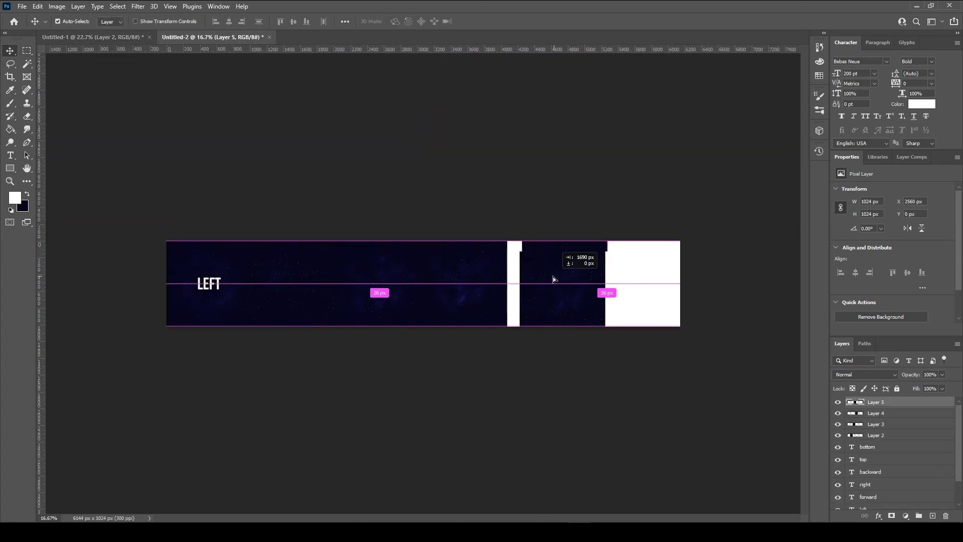
drag(554, 275, 641, 286)
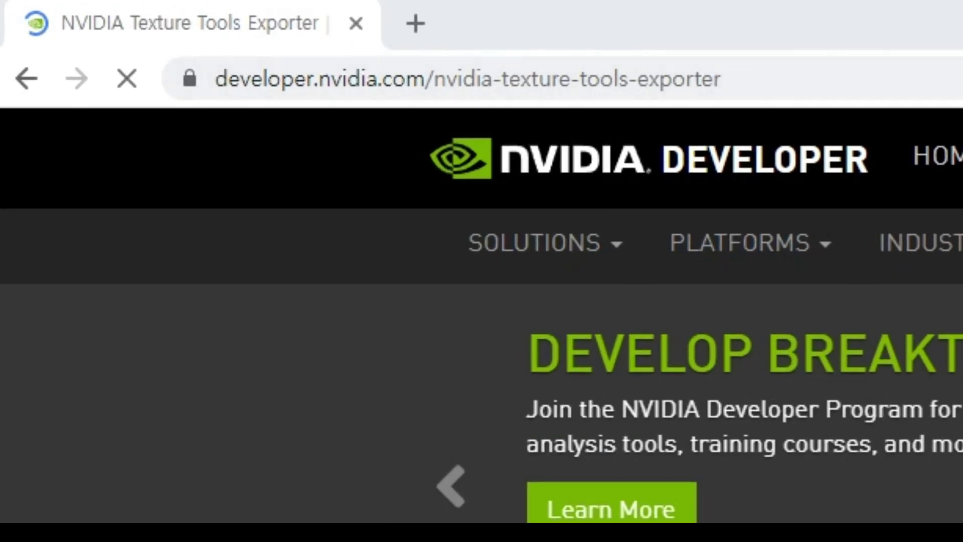
Scroll the NVIDIA Texture Tools Exporter page down to the Downloads section.
scroll(671, 249, down, 10)
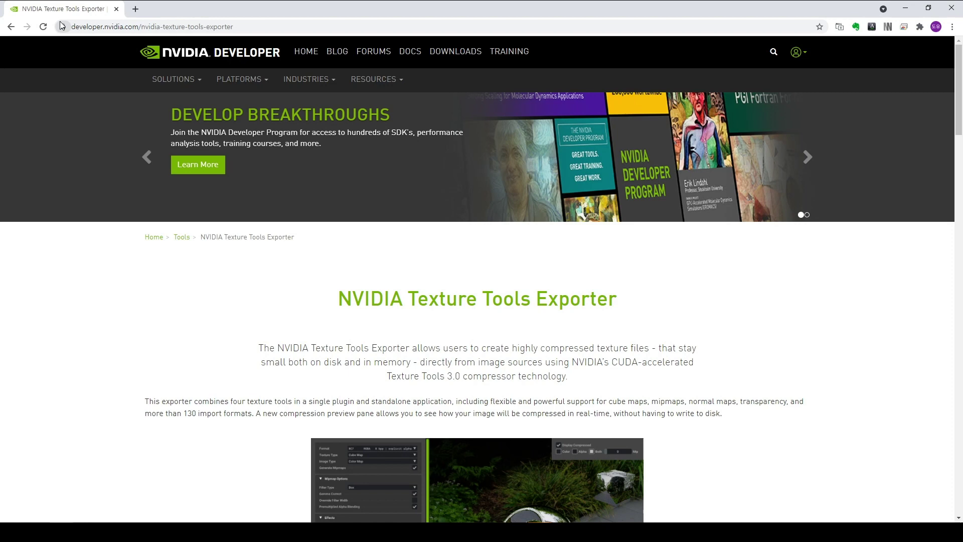
scroll(448, 142, down, 12)
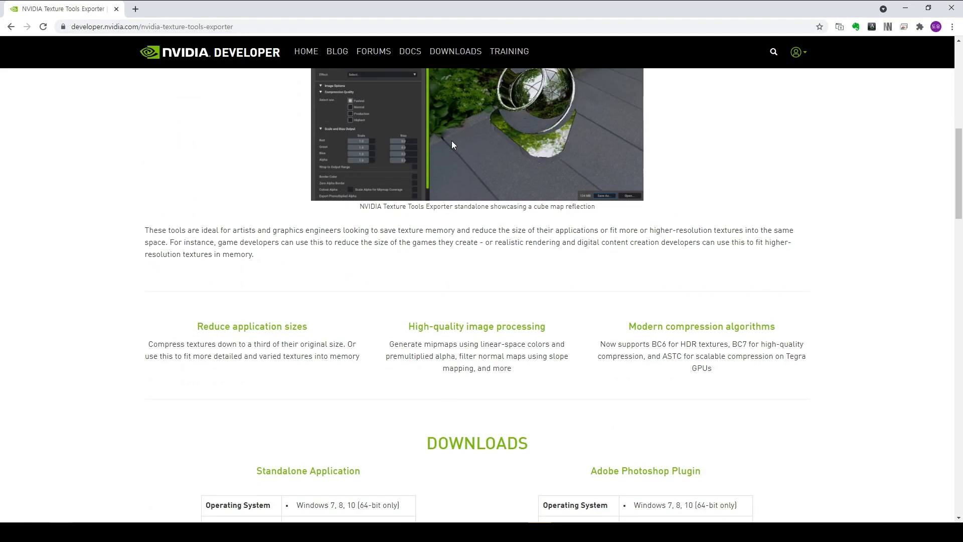
scroll(527, 180, down, 1)
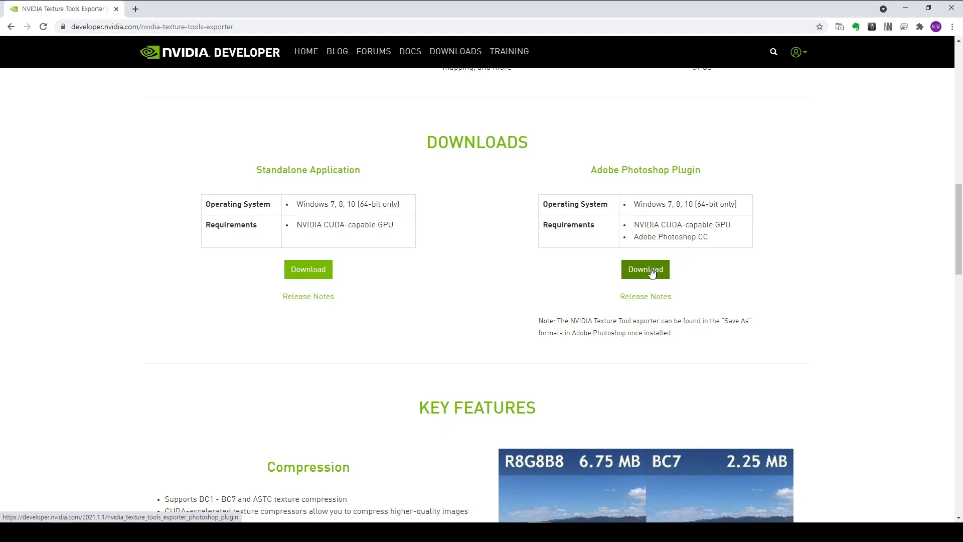
scroll(651, 272, down, 3)
scroll(667, 269, up, 3)
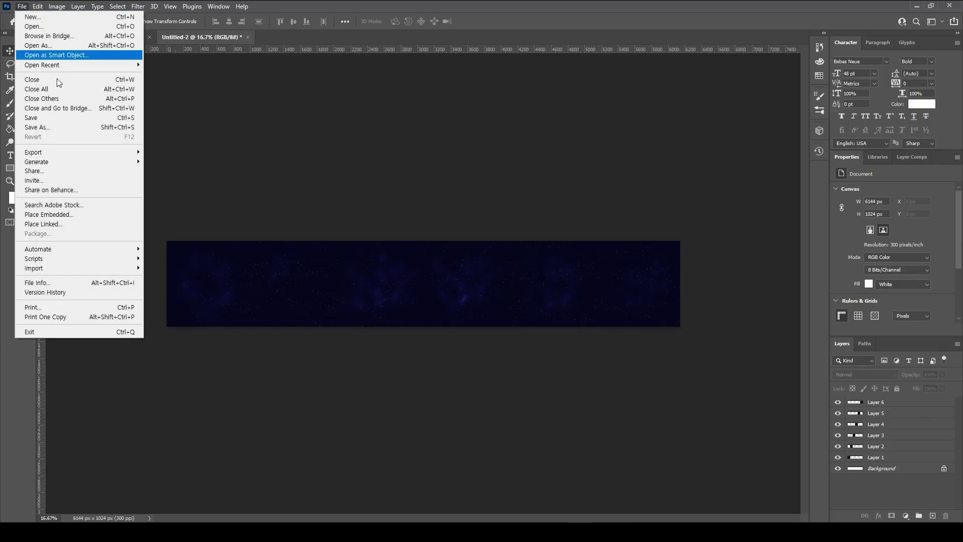
Save the strip through the NVIDIA exporter as a Cube Map in 8.8.8.8 BGRA 32 bpp unsigned, checking the preview.
click(54, 127)
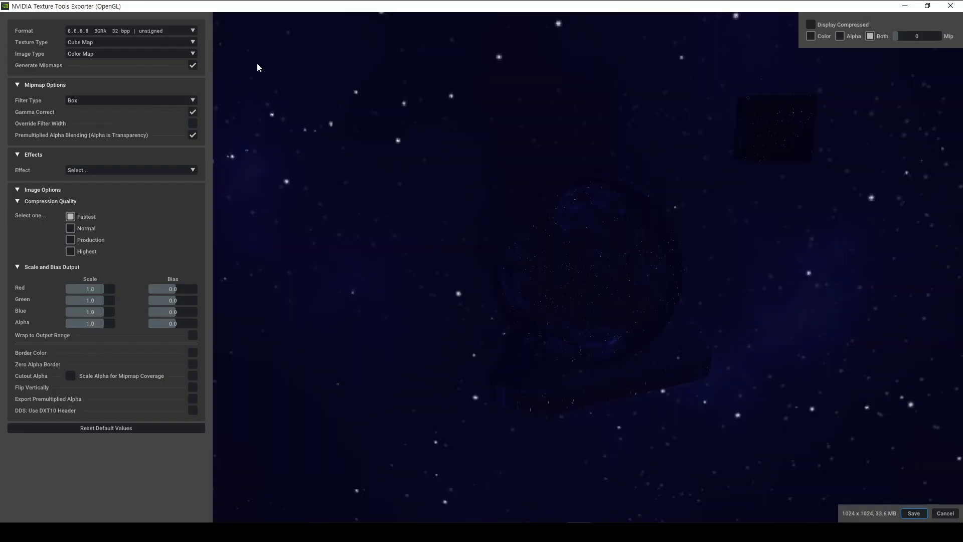
click(131, 43)
click(116, 55)
click(112, 31)
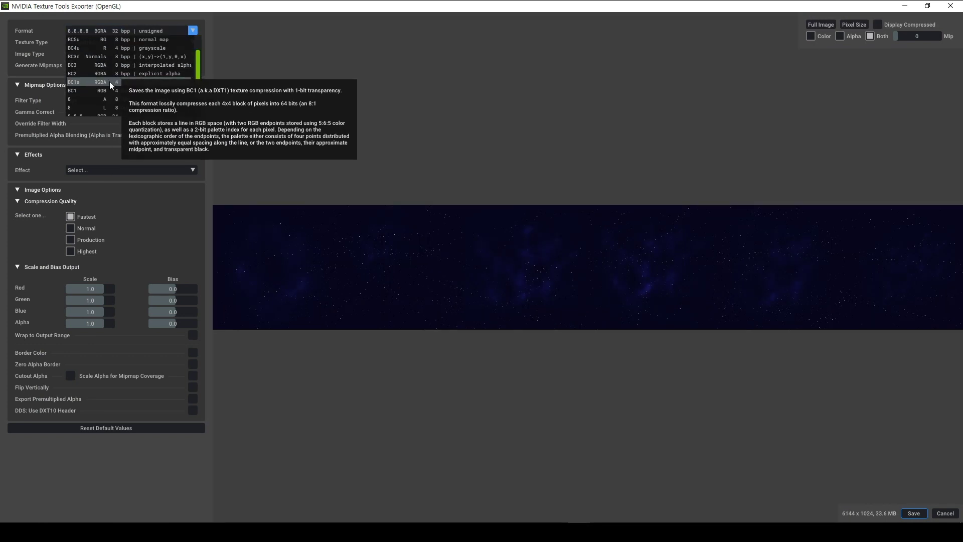
scroll(109, 82, down, 3)
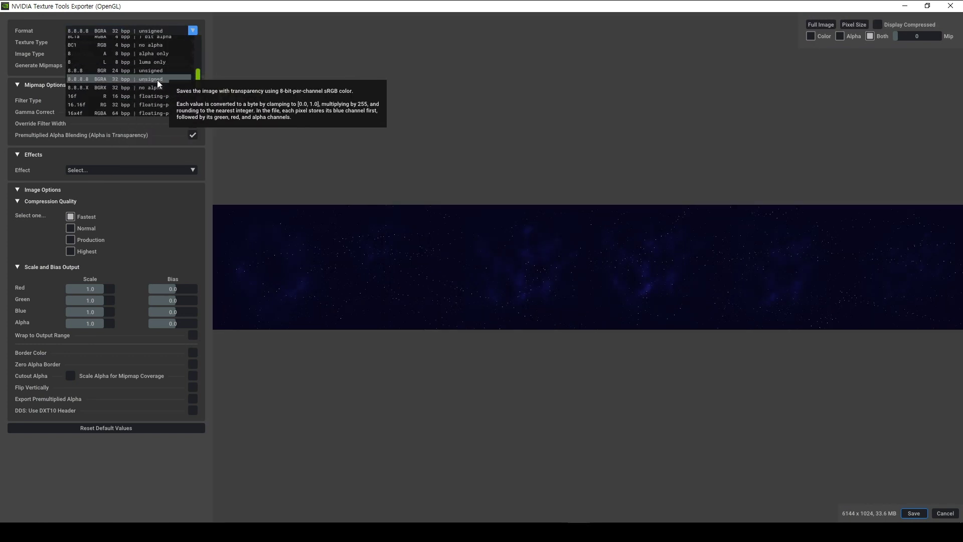
click(158, 80)
click(143, 43)
click(104, 68)
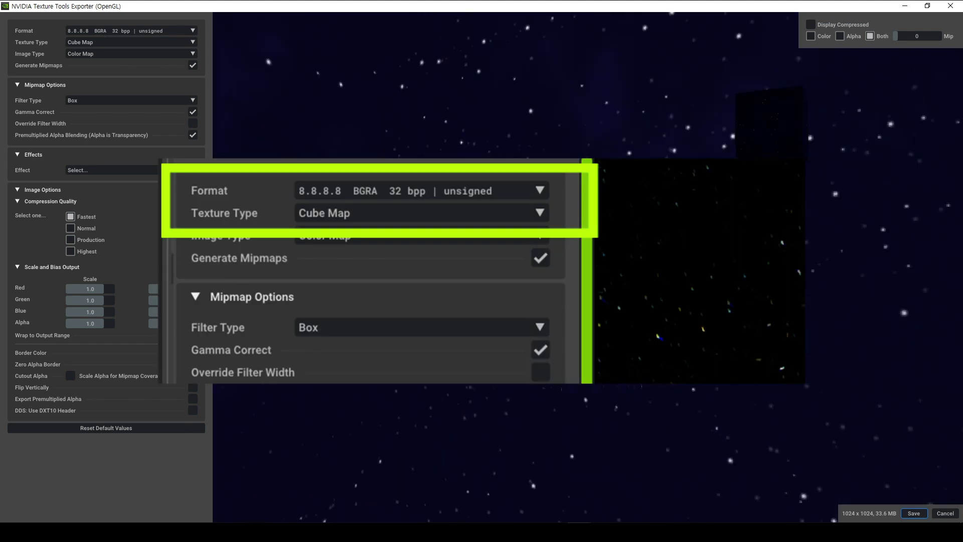
drag(588, 267, 532, 291)
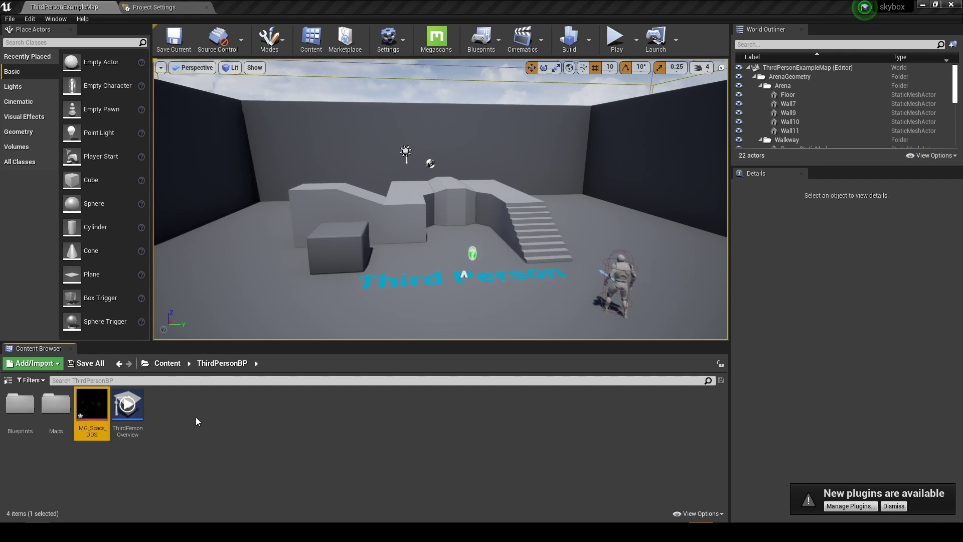
Open IMG_Space_DDS and set UserInterface2D (RGBA) compression with NoMipmaps.
double_click(90, 401)
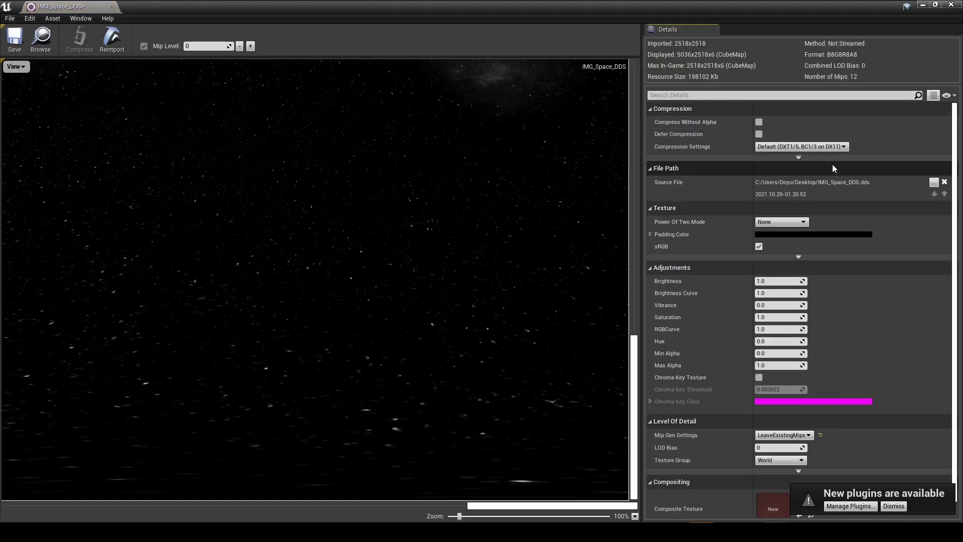
click(816, 147)
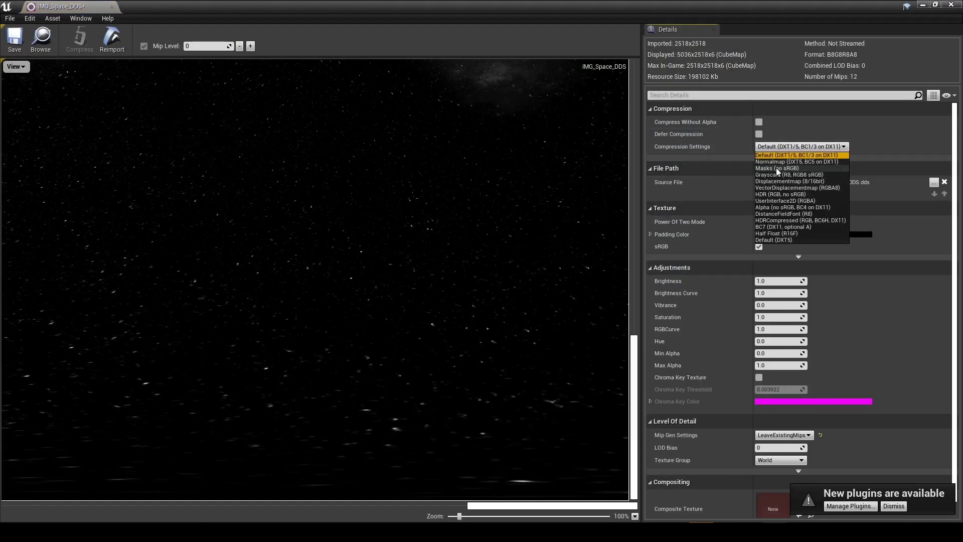
click(785, 201)
scroll(784, 311, down, 1)
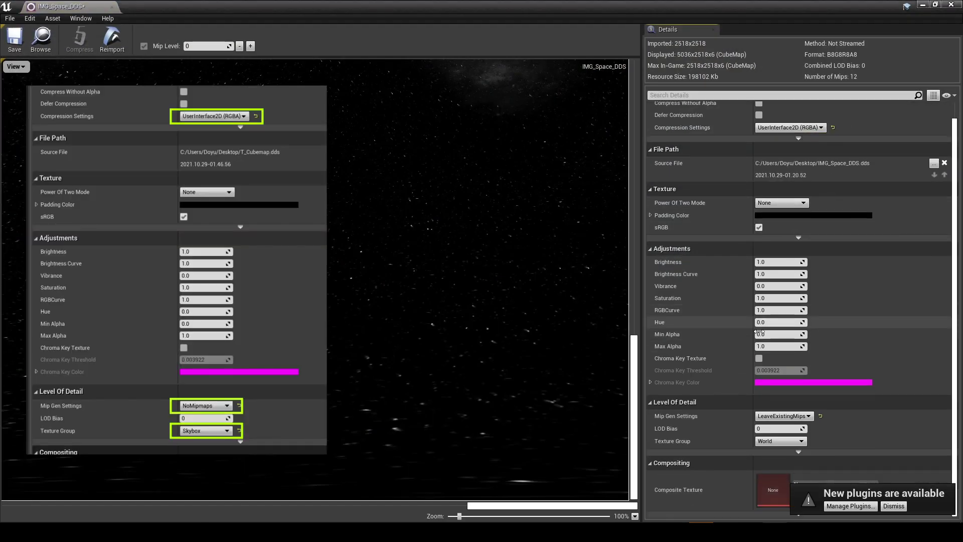
click(782, 417)
click(778, 362)
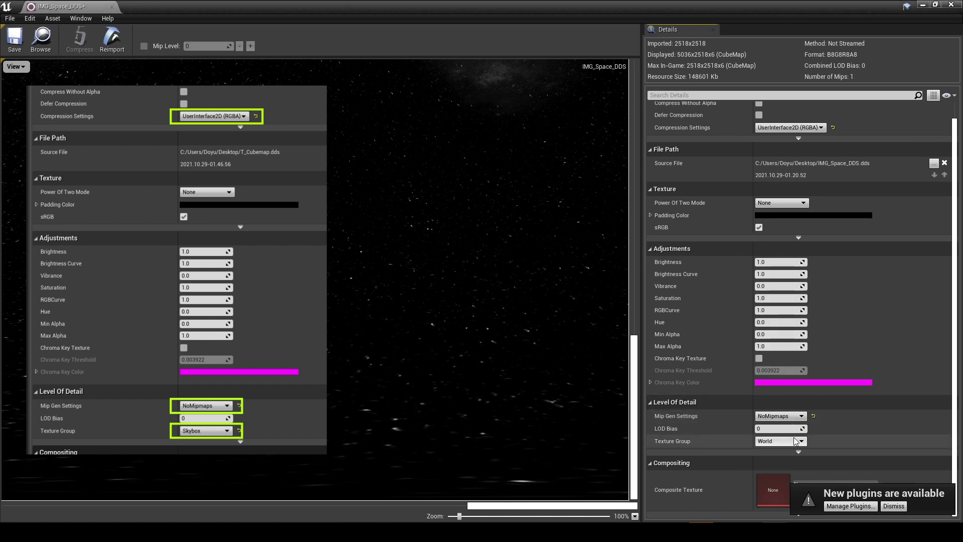
Put the texture in the Skybox group, then save and close its editor.
click(794, 440)
click(774, 319)
scroll(466, 255, down, 8)
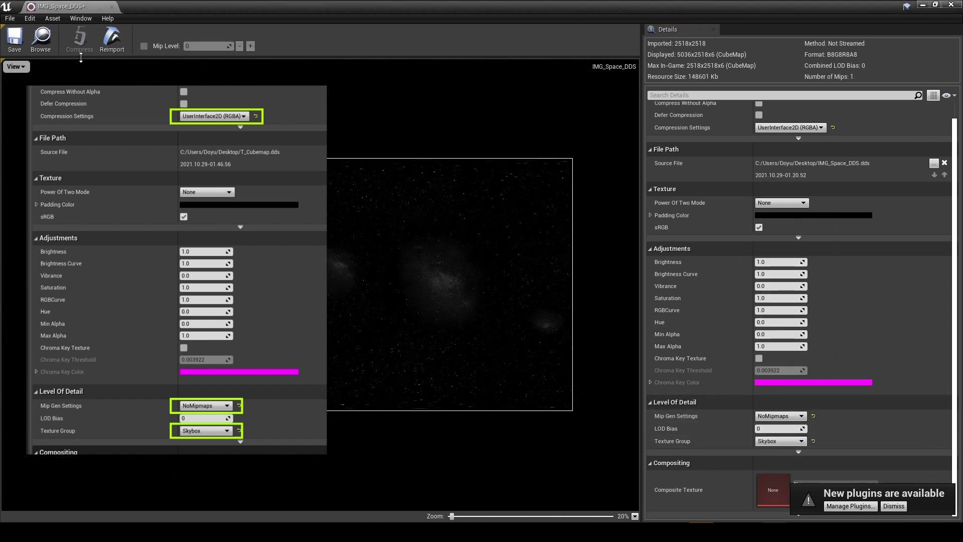
click(16, 41)
click(113, 7)
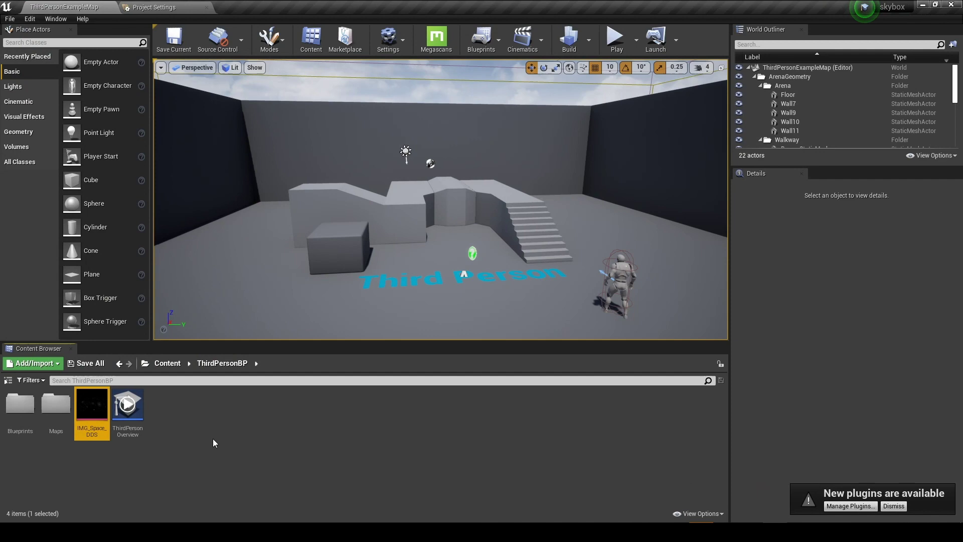
Create a material named M_Space and set its shading model to Unlit.
right_click(236, 419)
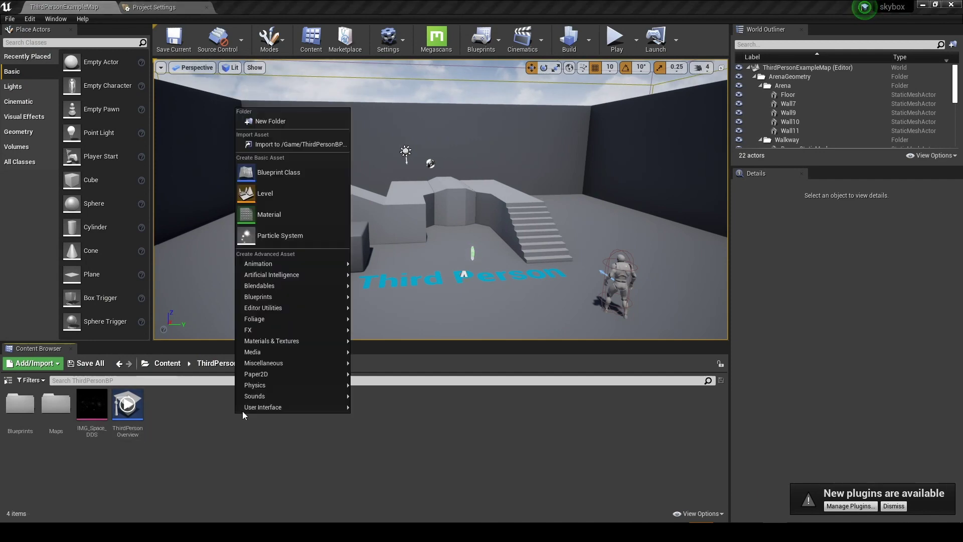
click(306, 214)
text(M_Sk)
key(BackSpace)
text(pace)
key(Return)
key(Return)
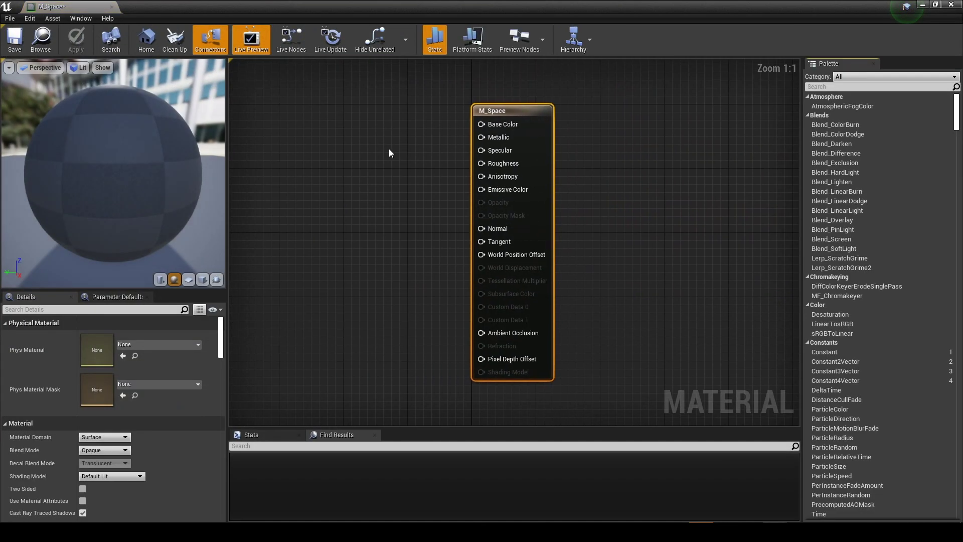
click(111, 476)
click(84, 388)
Add a cube texture parameter named CubeMap using IMG_Space_DDS.
drag(522, 158, 612, 195)
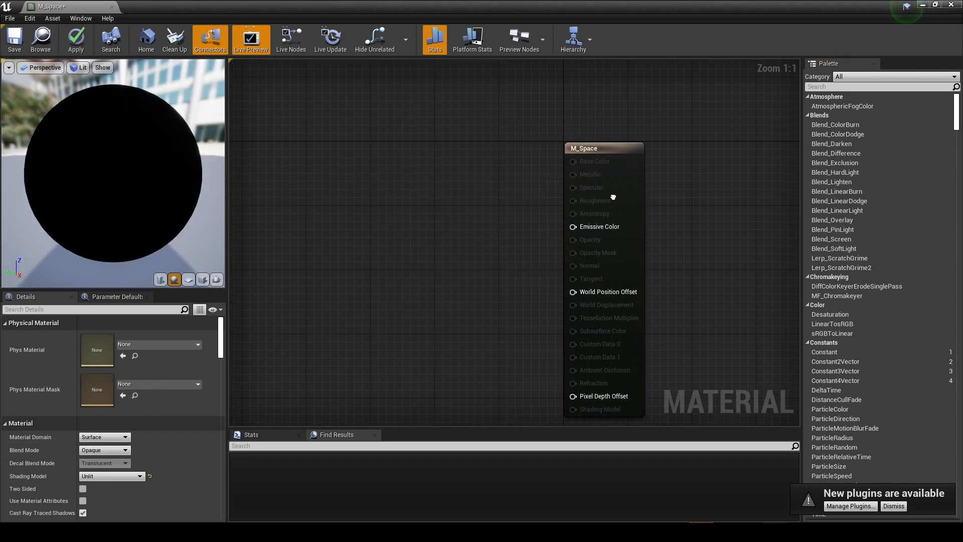
right_click(370, 205)
text(texture cube)
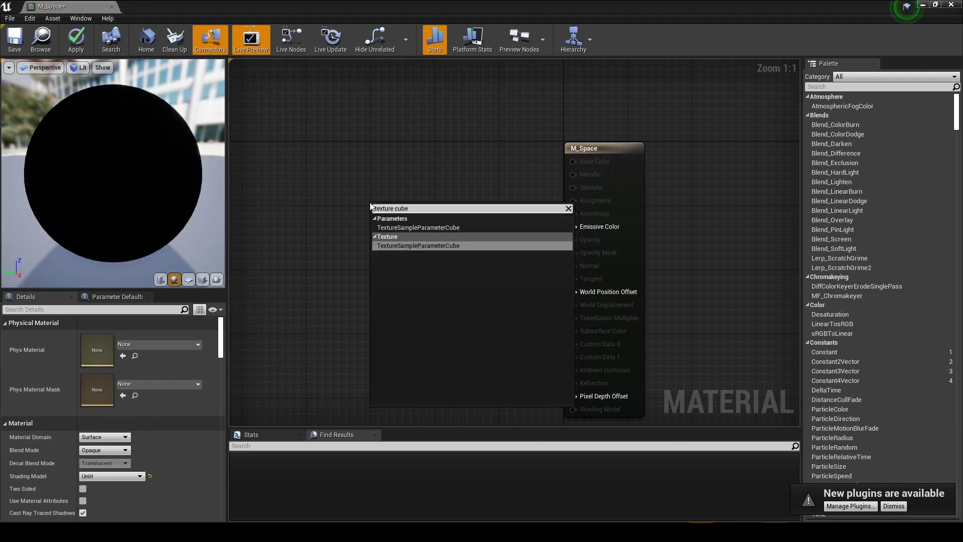
click(462, 227)
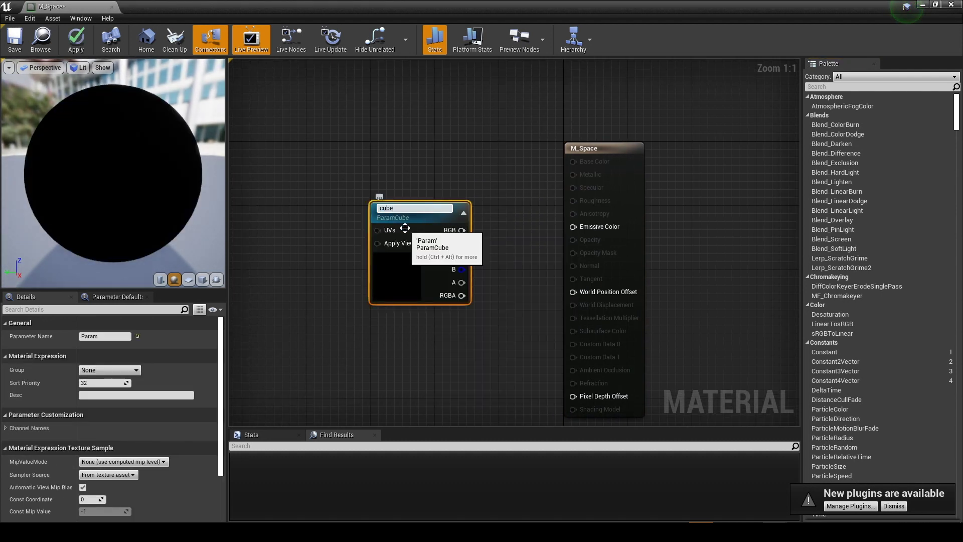
text(CubeMap)
key(Return)
scroll(151, 451, down, 3)
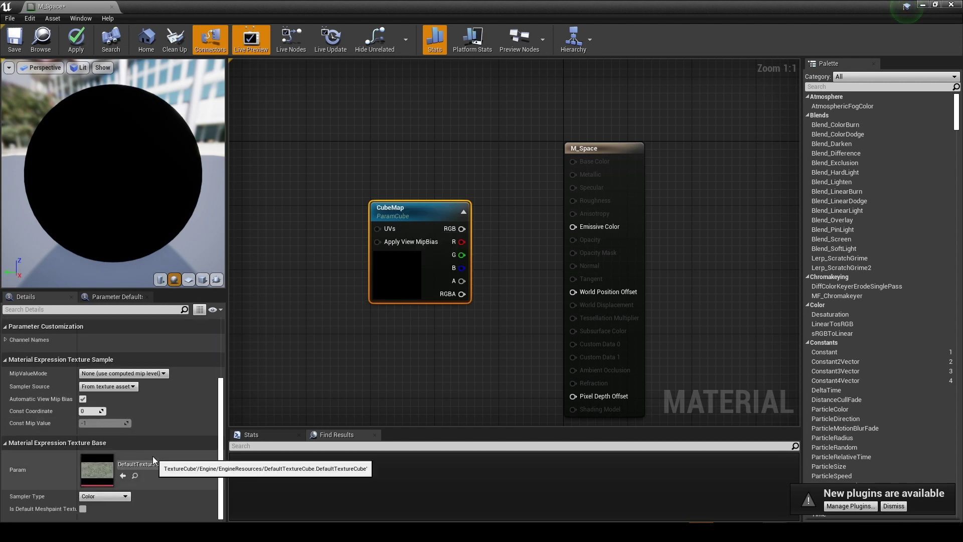
click(153, 463)
text(space)
click(161, 328)
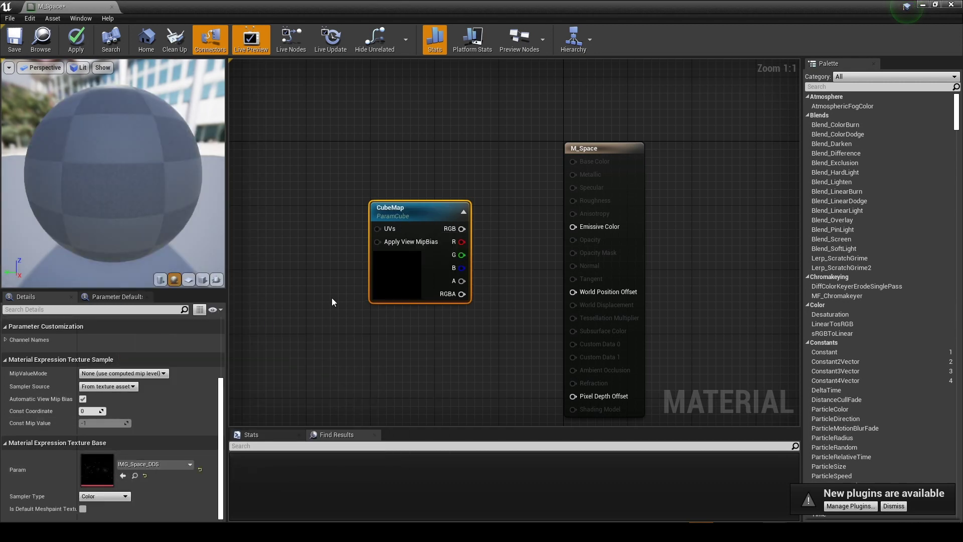
Add a world reflection vector node and wire CubeMap's colour into Emissive Color.
drag(295, 224, 388, 234)
right_click(327, 227)
text(vecto)
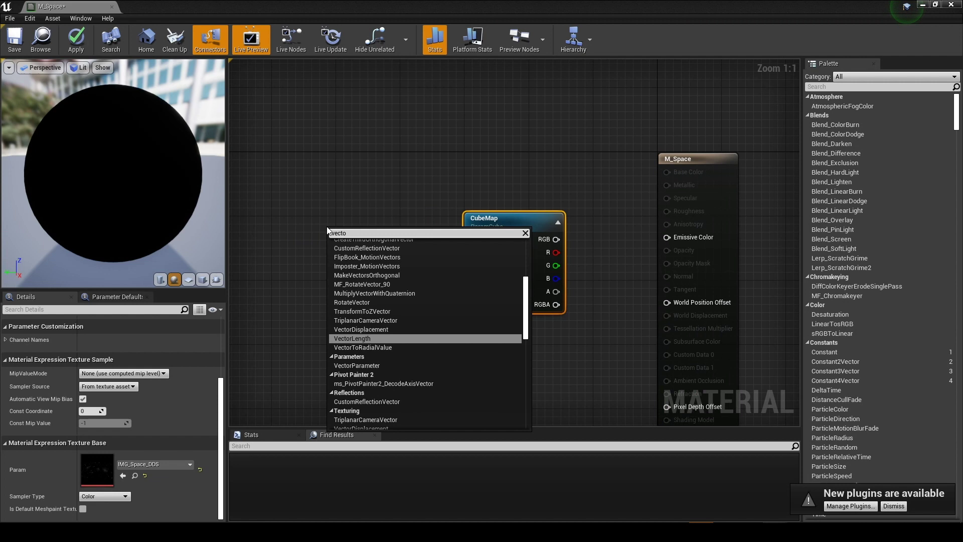
text(r re)
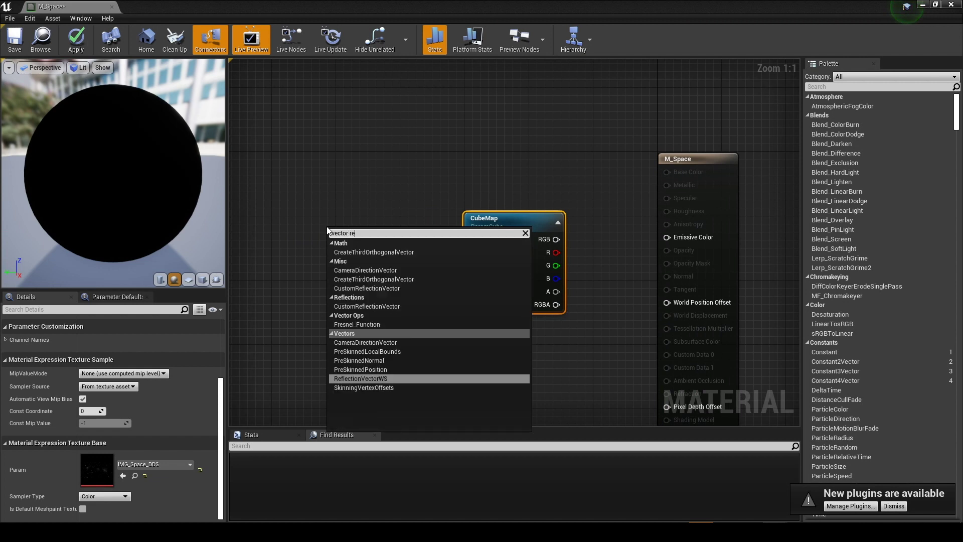
text(f)
click(418, 289)
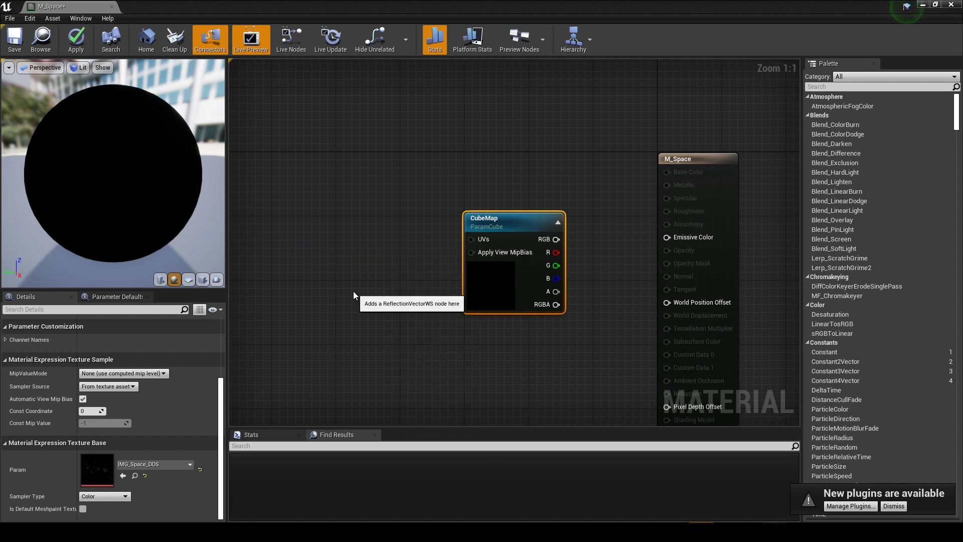
drag(556, 239, 666, 237)
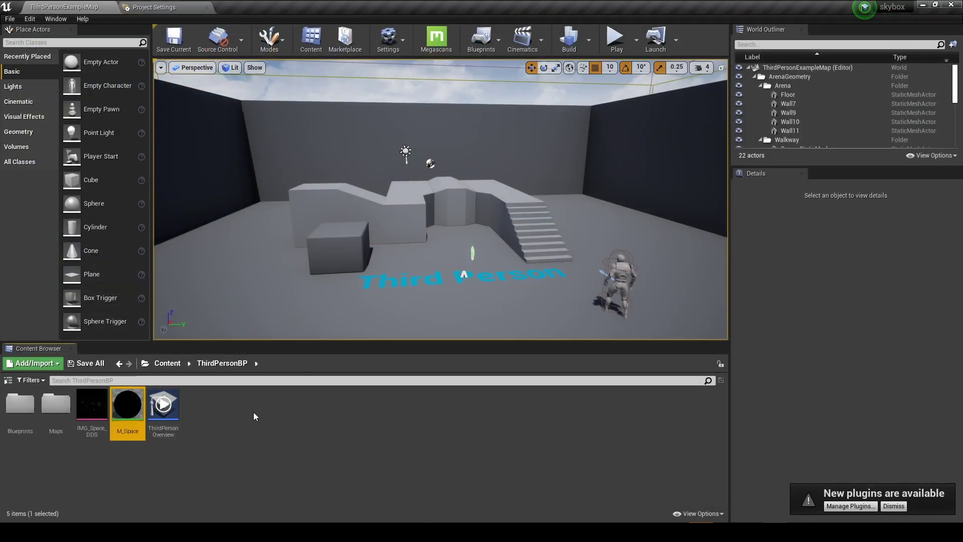
Create an Actor blueprint class named BP_Skysphere.
right_click(254, 414)
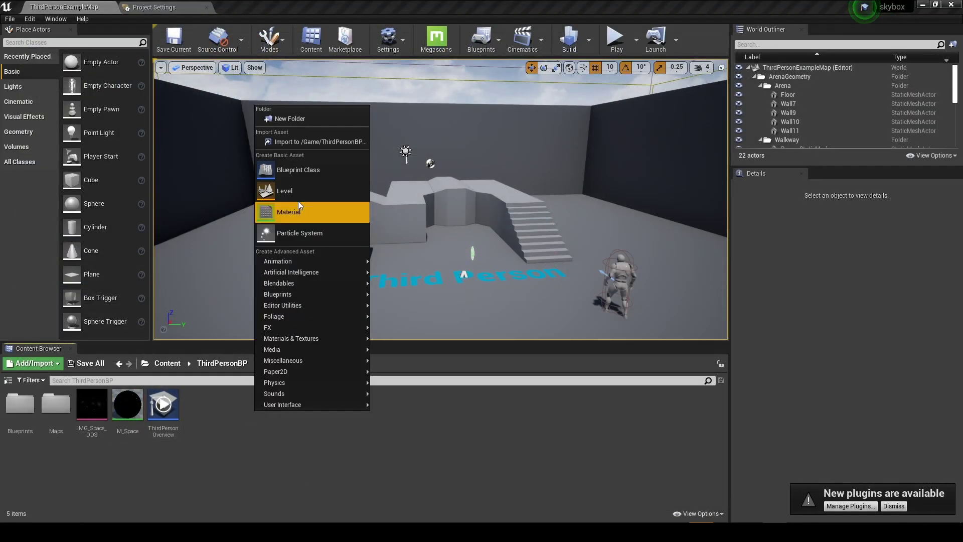
click(298, 170)
click(381, 181)
text(BP_)
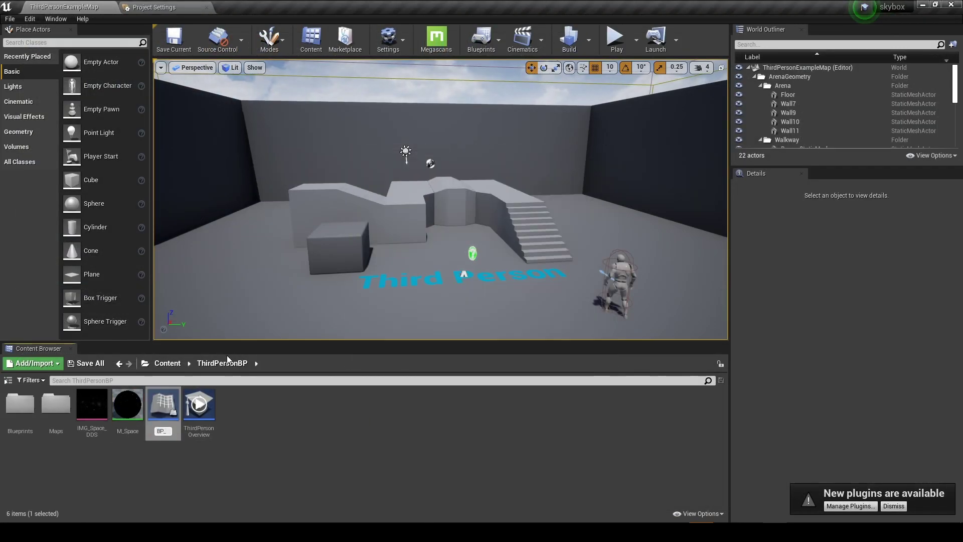
text(Skysphere)
key(Return)
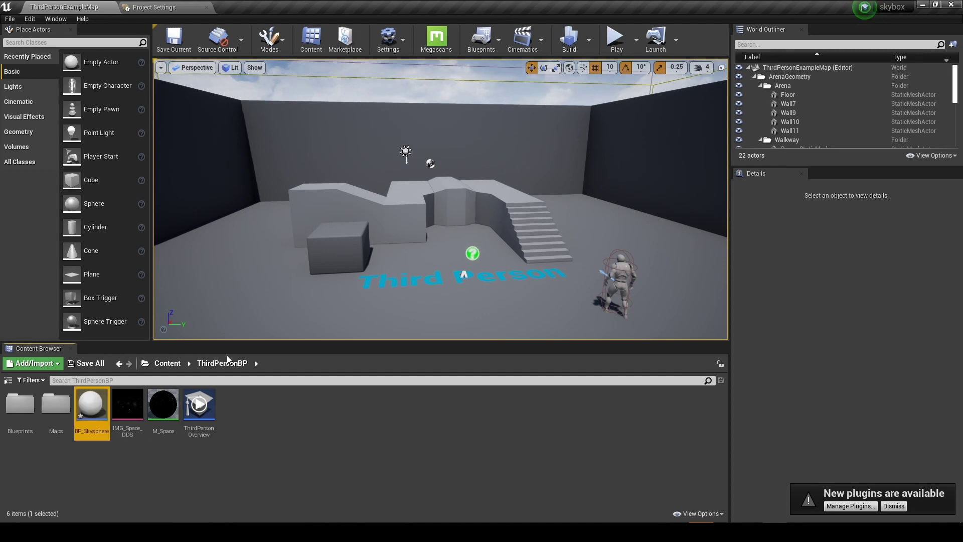
Add a Static Mesh component to BP_Skysphere.
double_click(98, 393)
click(40, 44)
text(s)
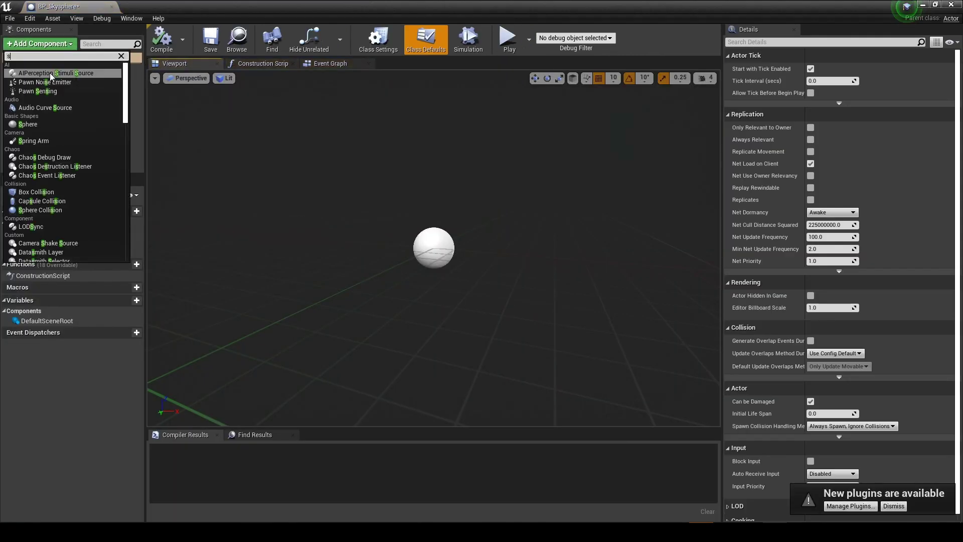
text(tat)
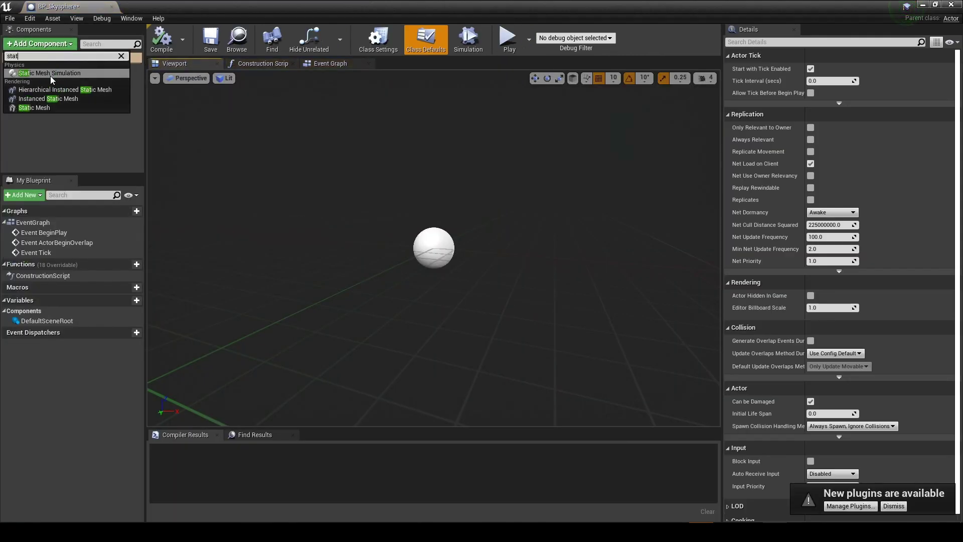
click(38, 107)
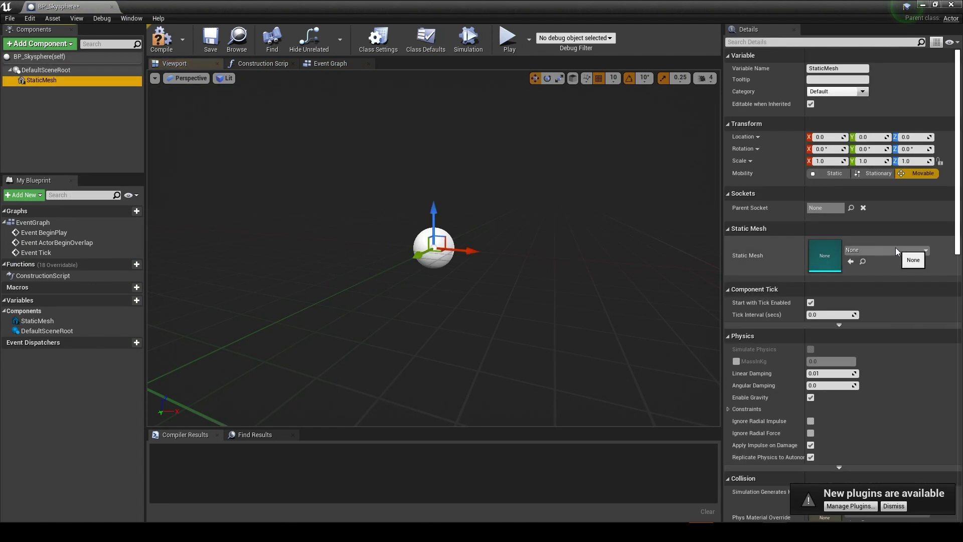
Set the component's mesh to engine content SM_SkySphere with material M_Space.
click(895, 248)
click(938, 454)
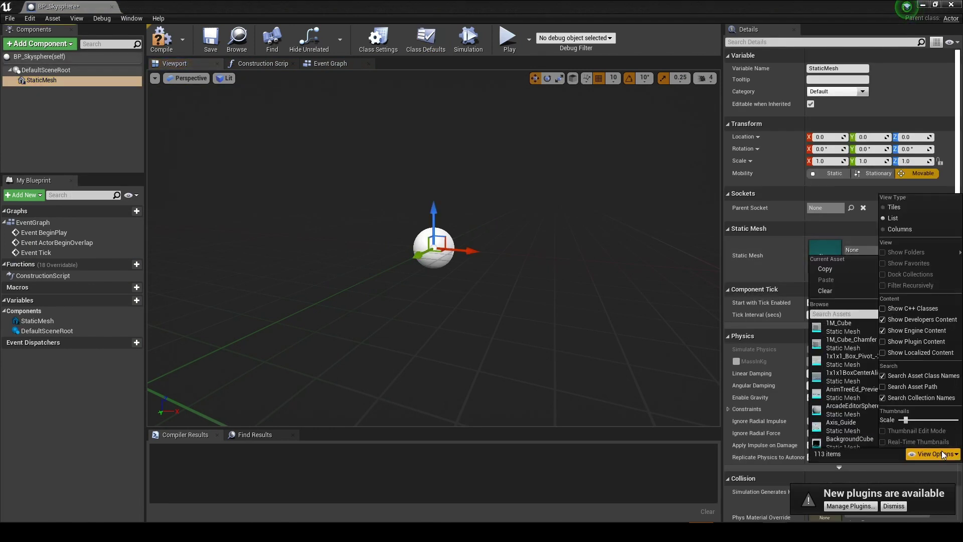
click(898, 331)
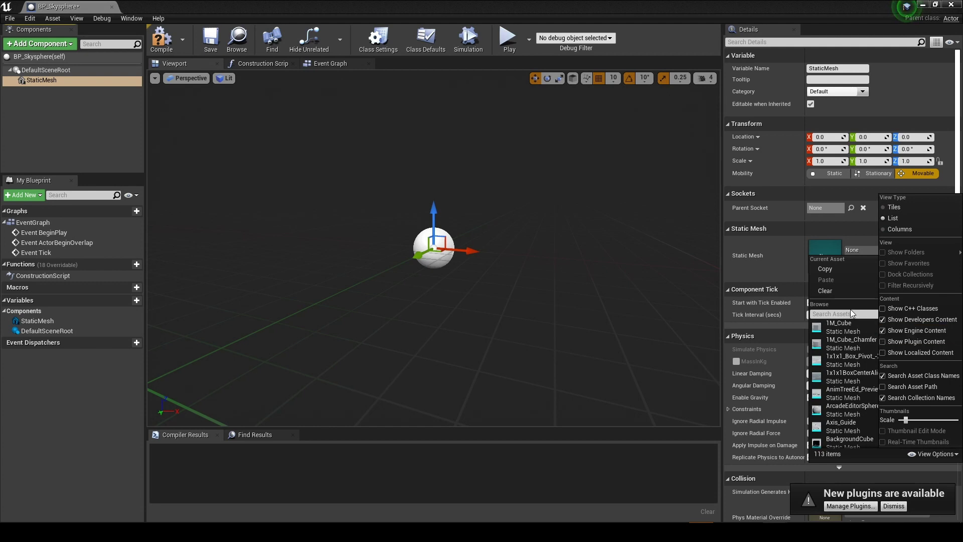
click(926, 455)
click(873, 312)
text(sky)
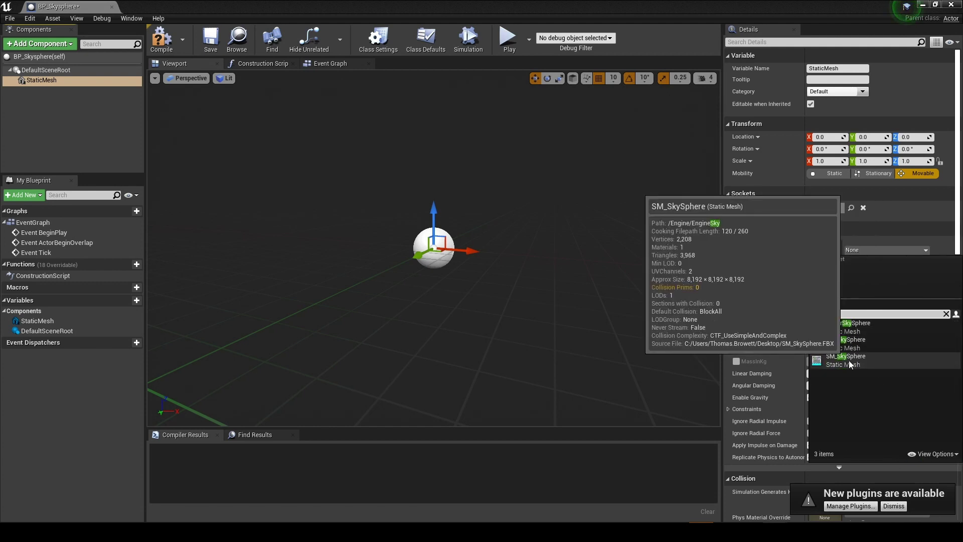
click(841, 358)
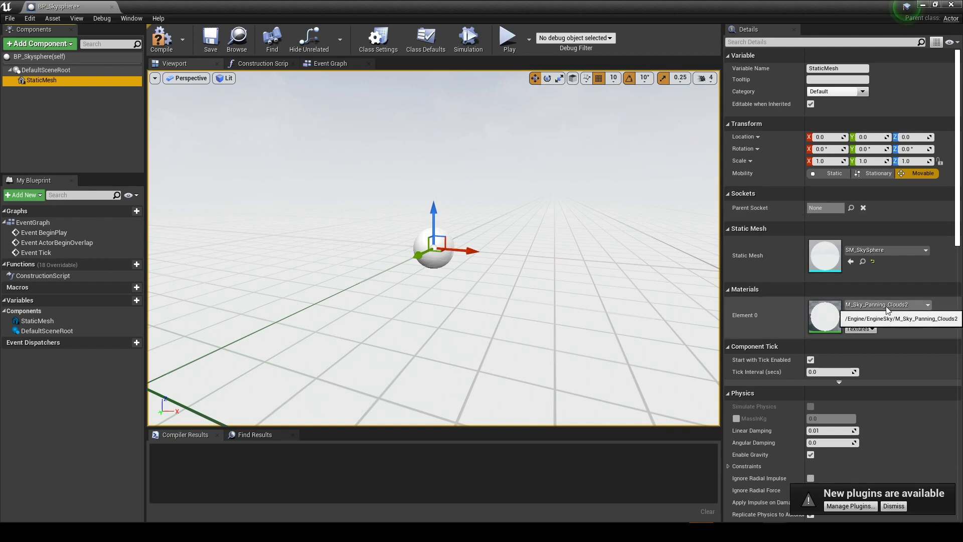
click(927, 305)
text(space)
click(827, 200)
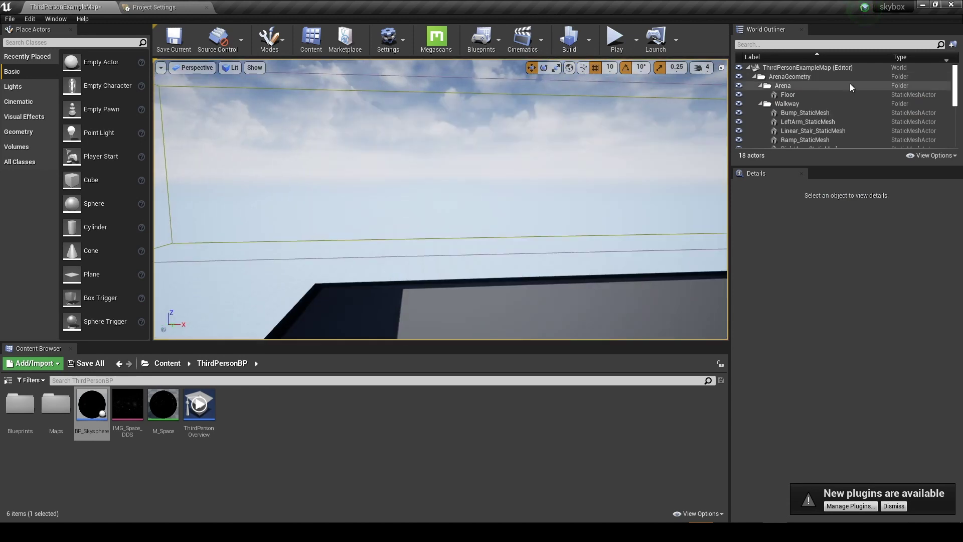
Replace the level's old sky sphere with BP_Skysphere and play the level.
scroll(851, 87, down, 8)
click(822, 124)
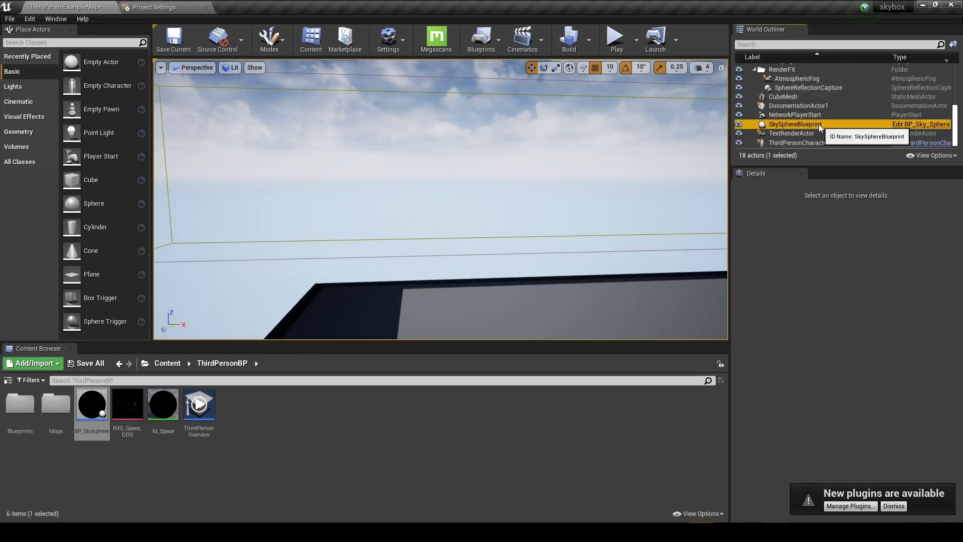
key(Delete)
drag(92, 412, 364, 236)
click(612, 45)
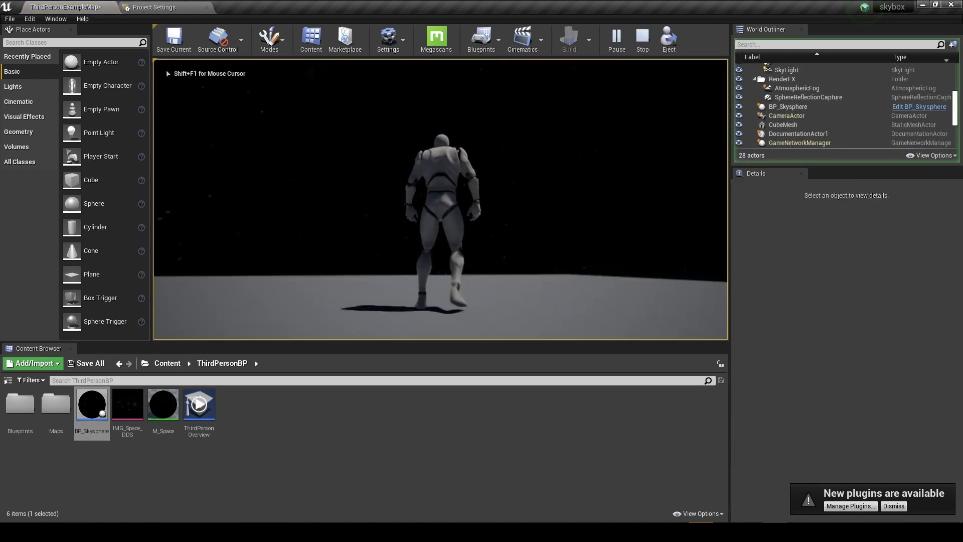